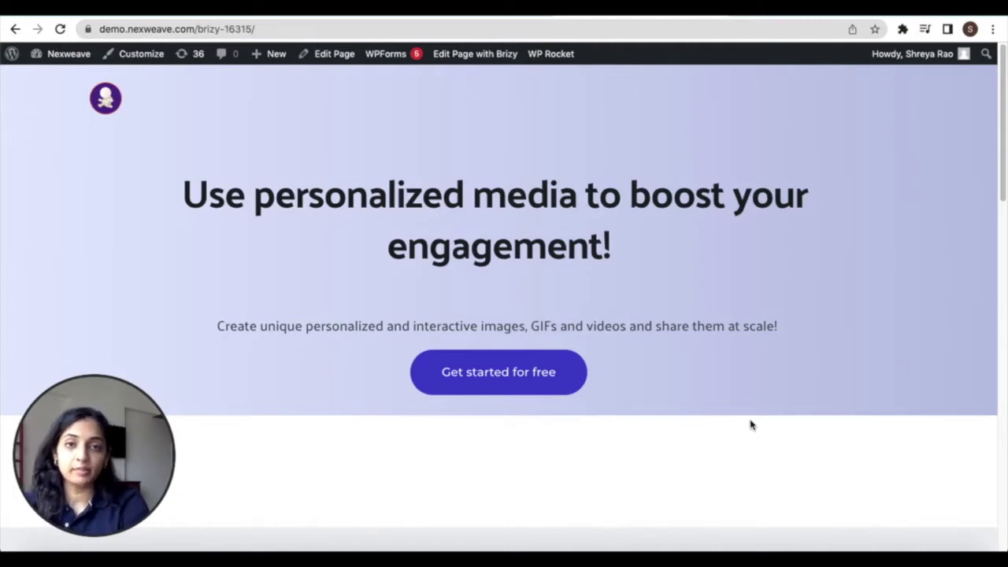
- Scroll through the personalized demo page to review its name-greeting headline and preview card
scroll(751, 425, down, 5)
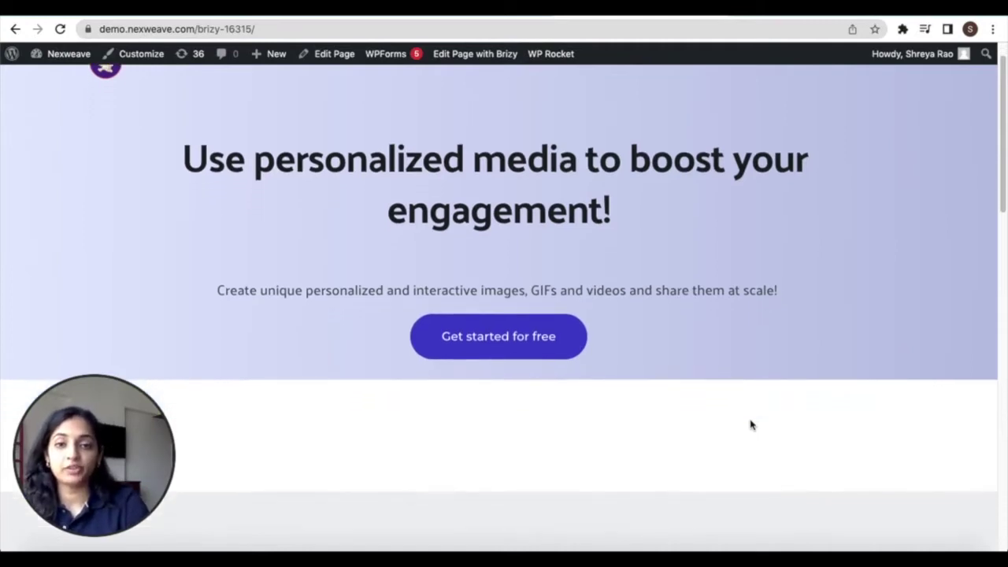
scroll(750, 425, up, 5)
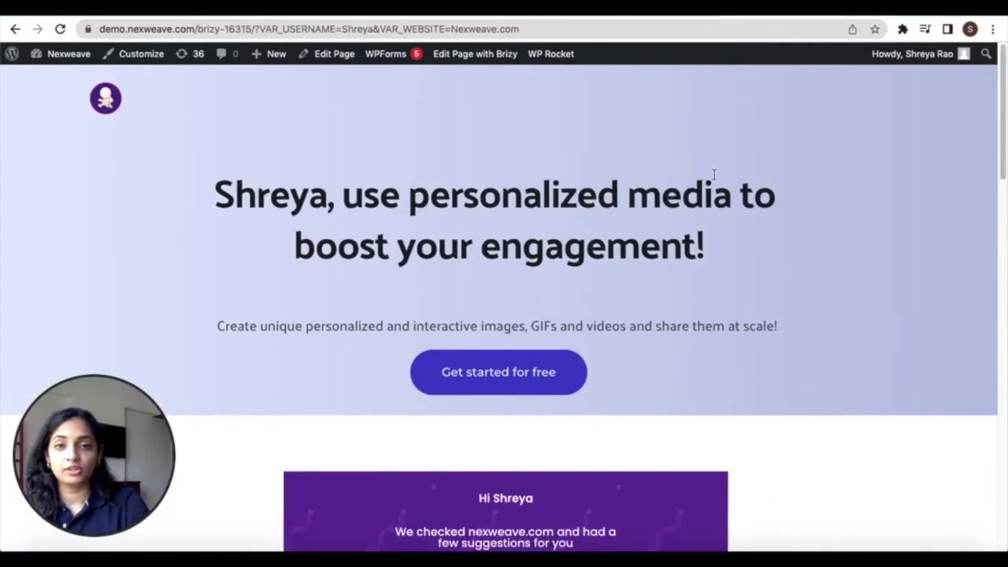
scroll(710, 218, down, 3)
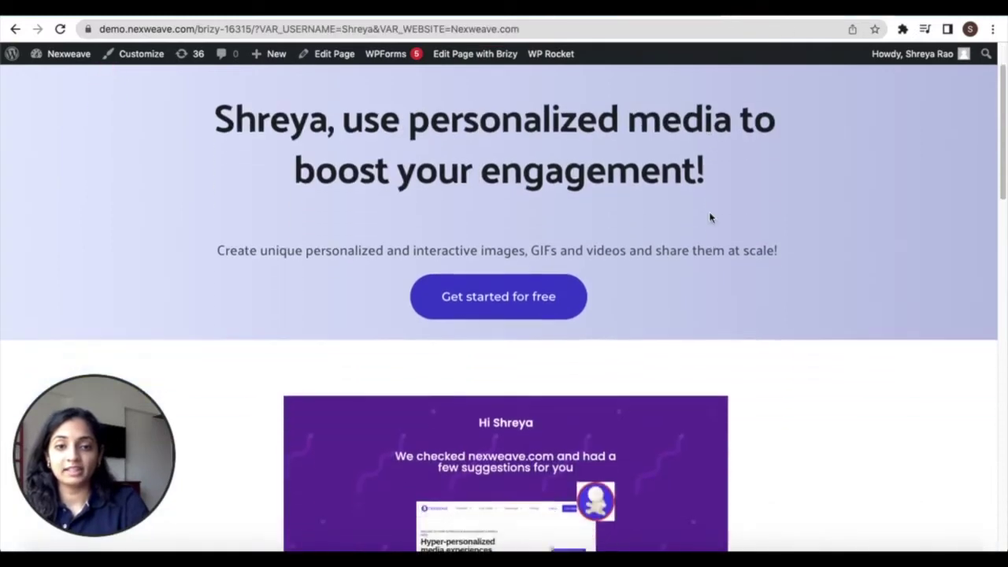
scroll(709, 218, up, 2)
scroll(710, 219, up, 1)
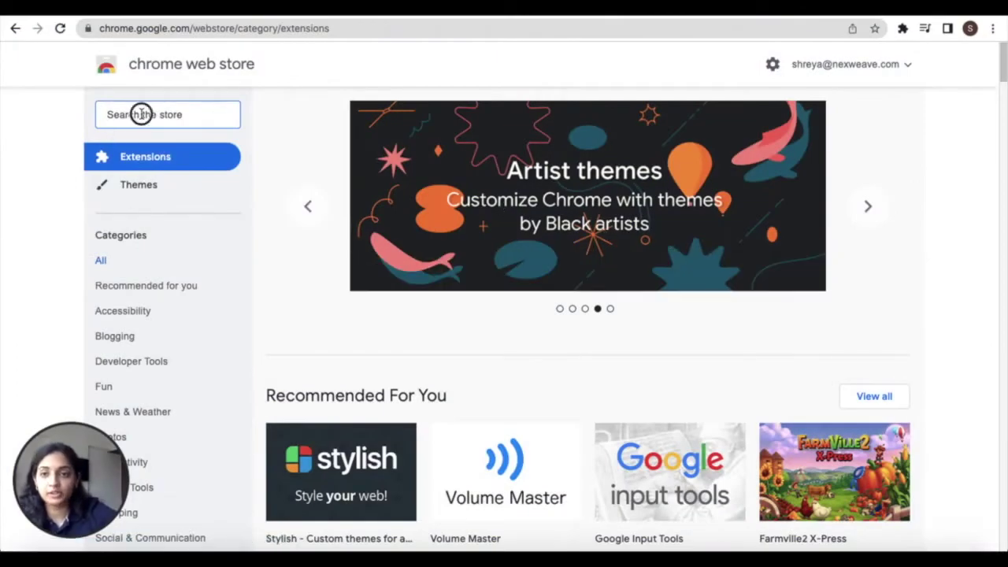
- Search the store for nexweave and open the Nexweave - Website Personalization listing
text(nexweave)
key(Return)
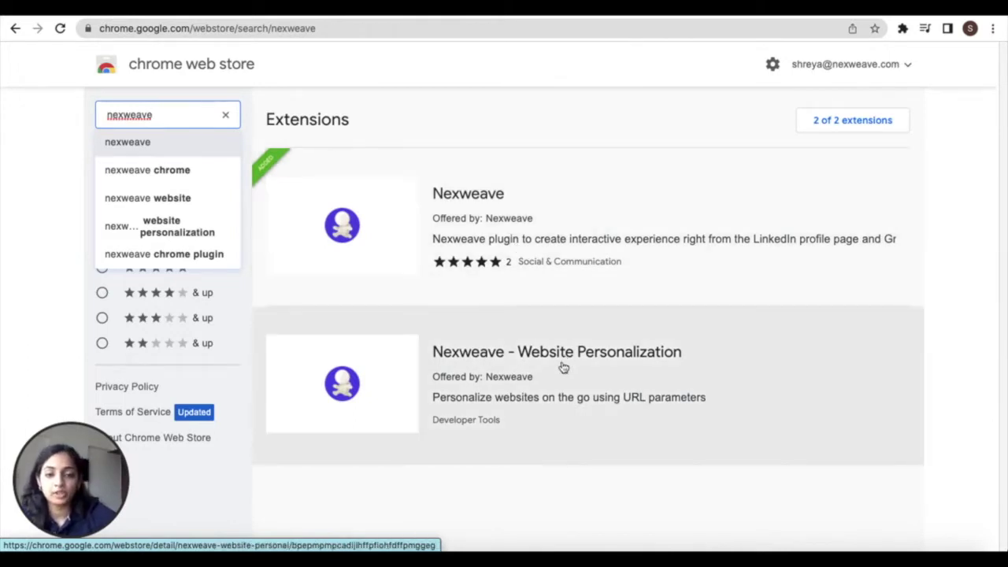
click(563, 364)
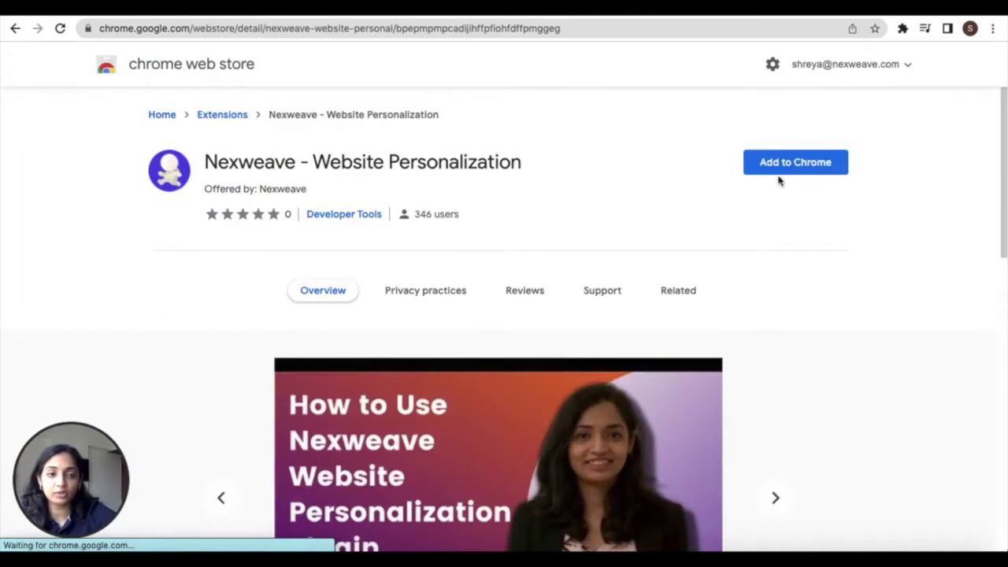
- Add the Nexweave extension to Chrome and pin it to the toolbar
click(777, 168)
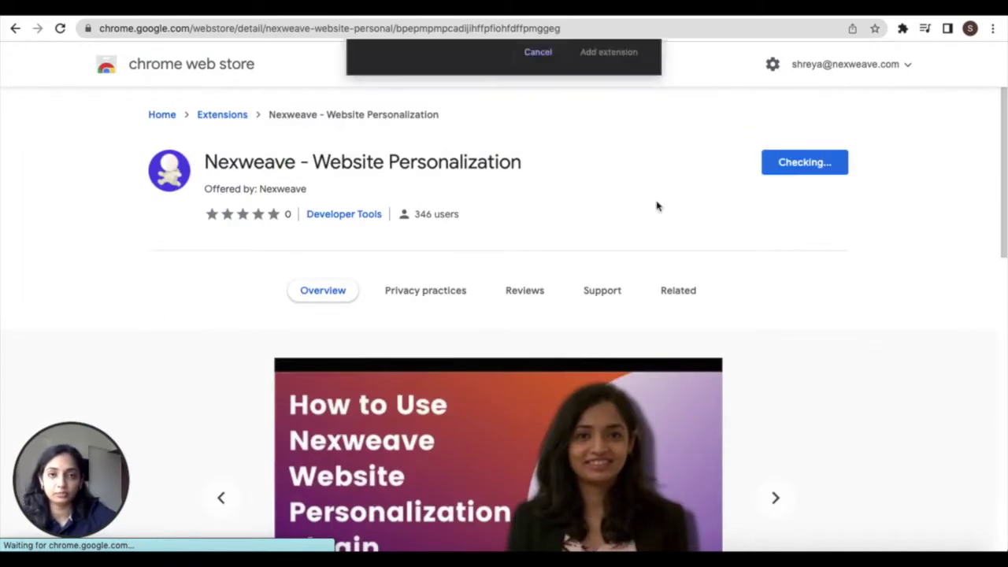
click(619, 153)
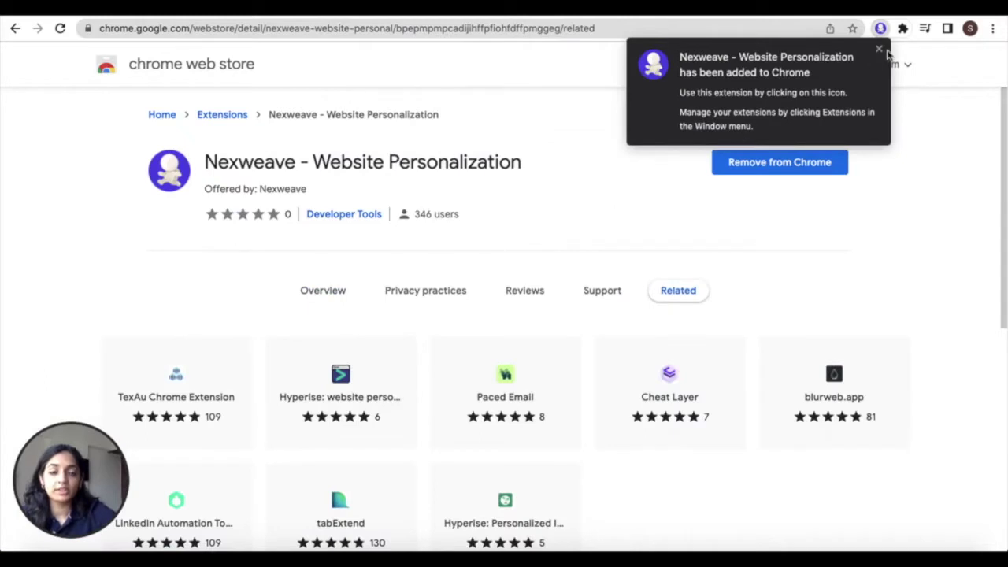
click(904, 30)
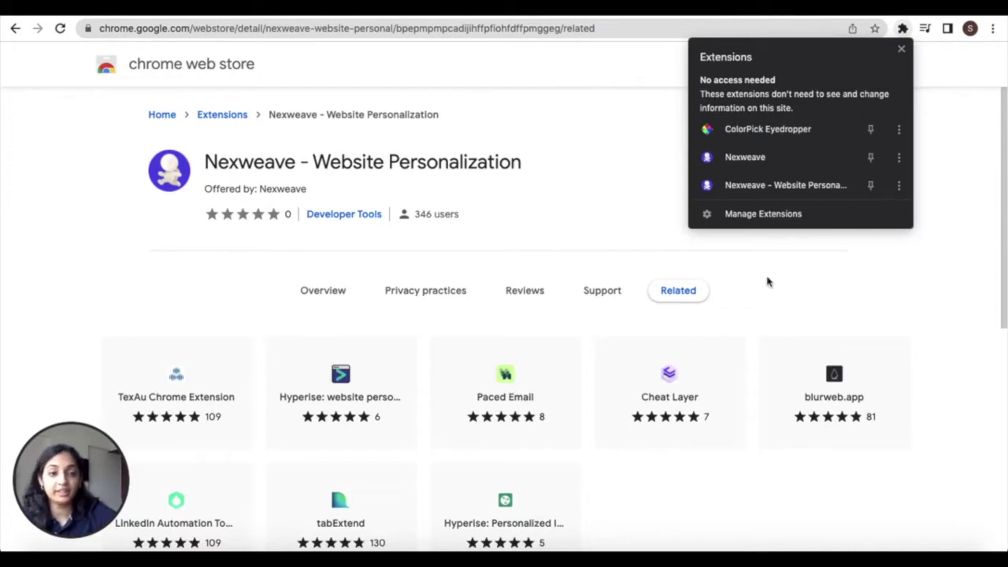
click(773, 185)
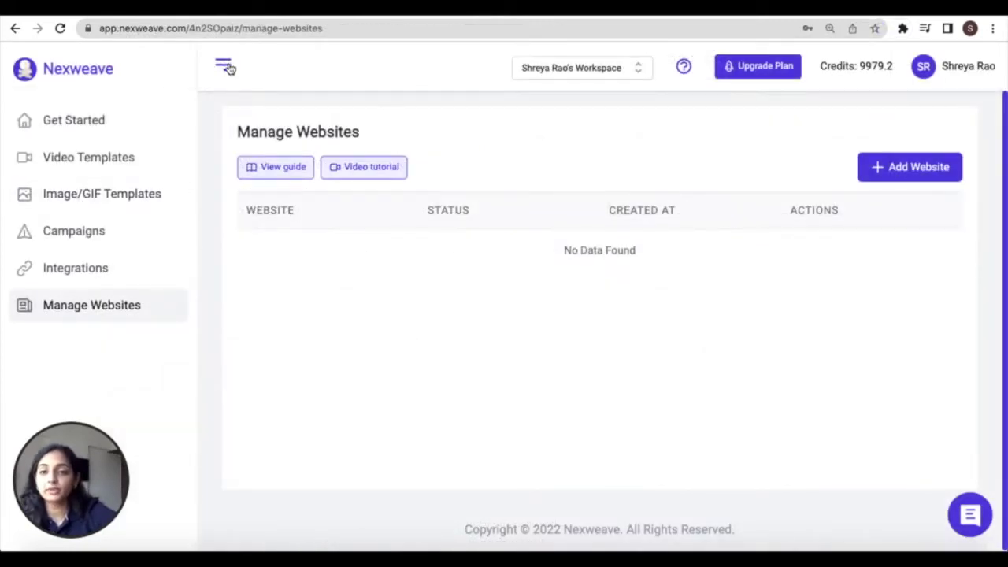
- Create an API key named 'website plugin' in Integrations and copy it
click(87, 268)
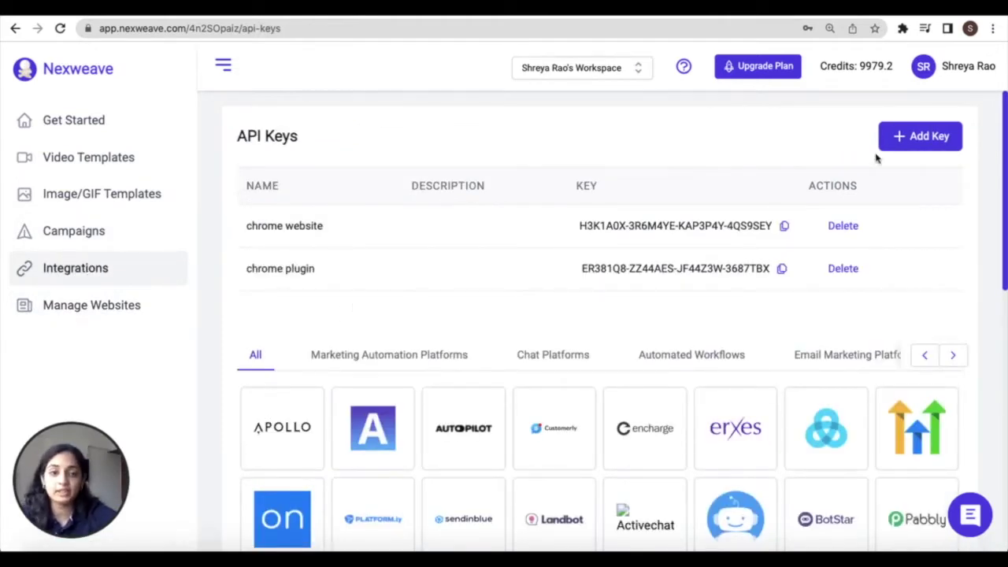
click(916, 137)
click(476, 270)
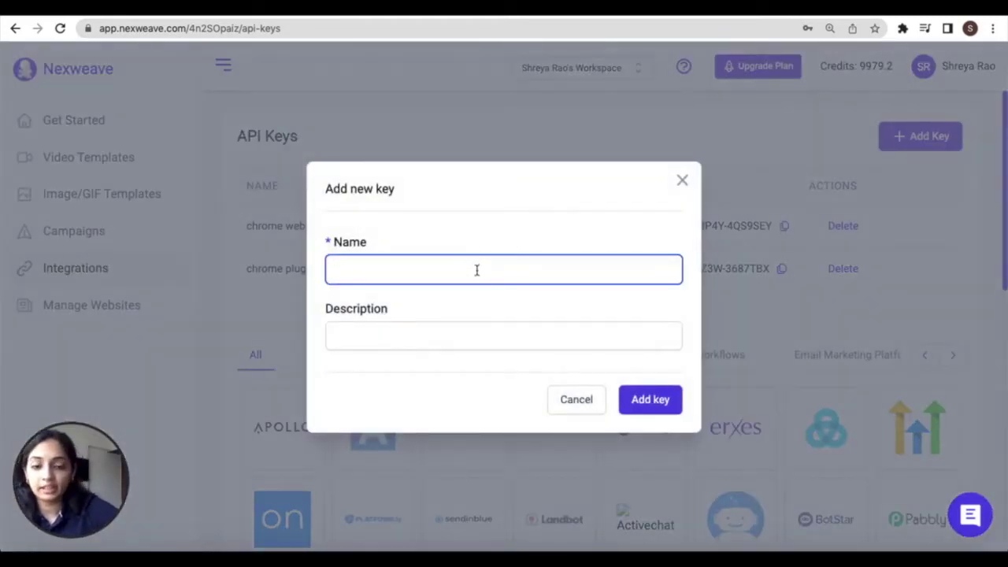
text(website plugin)
click(657, 399)
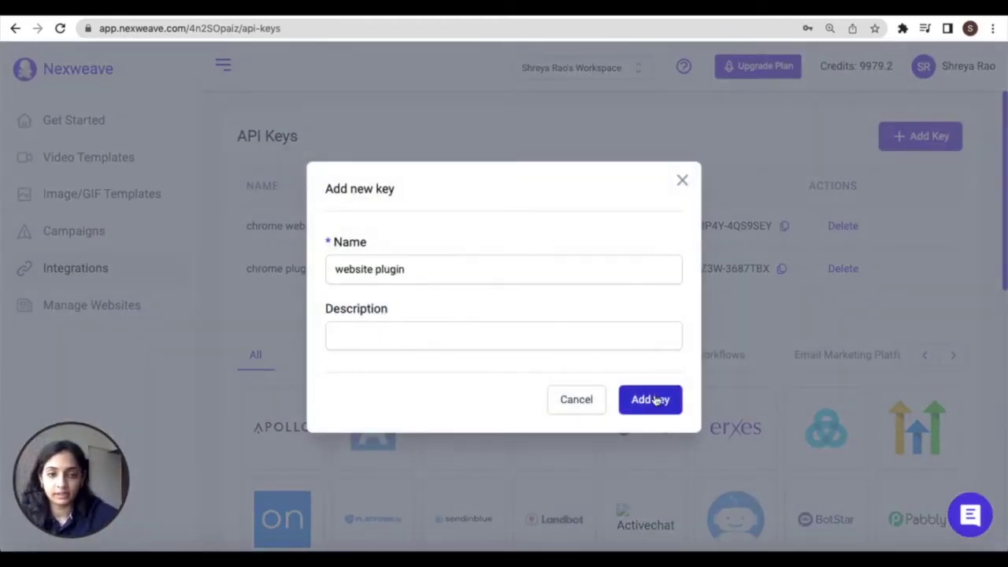
click(674, 402)
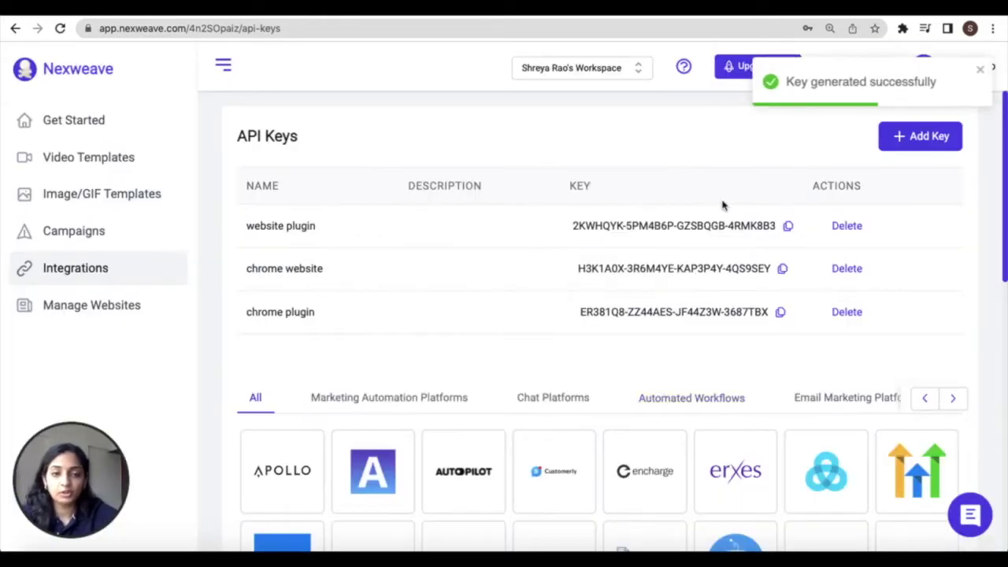
click(787, 227)
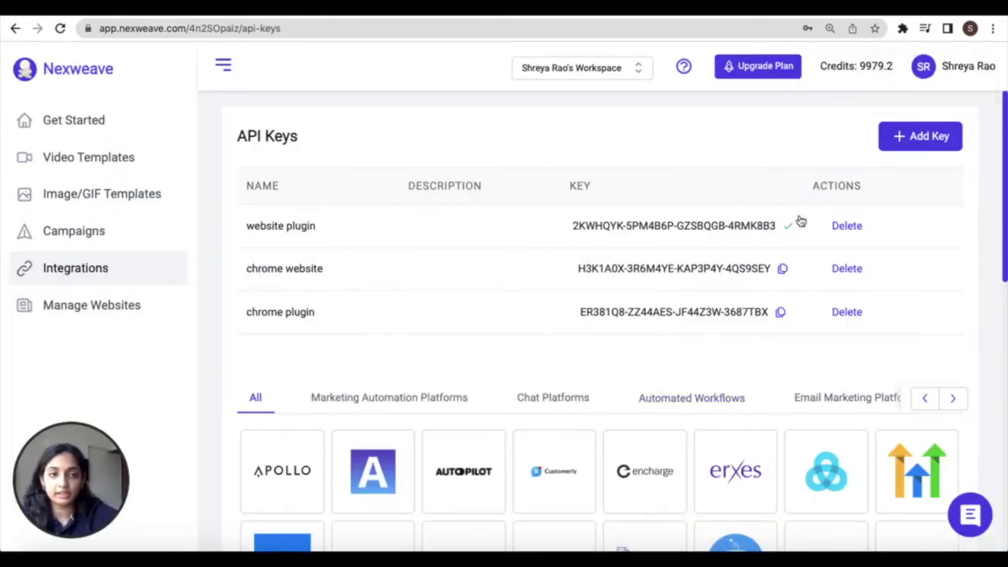
- Paste the copied key into the Nexweave extension popup and verify it to log in
click(902, 28)
click(814, 167)
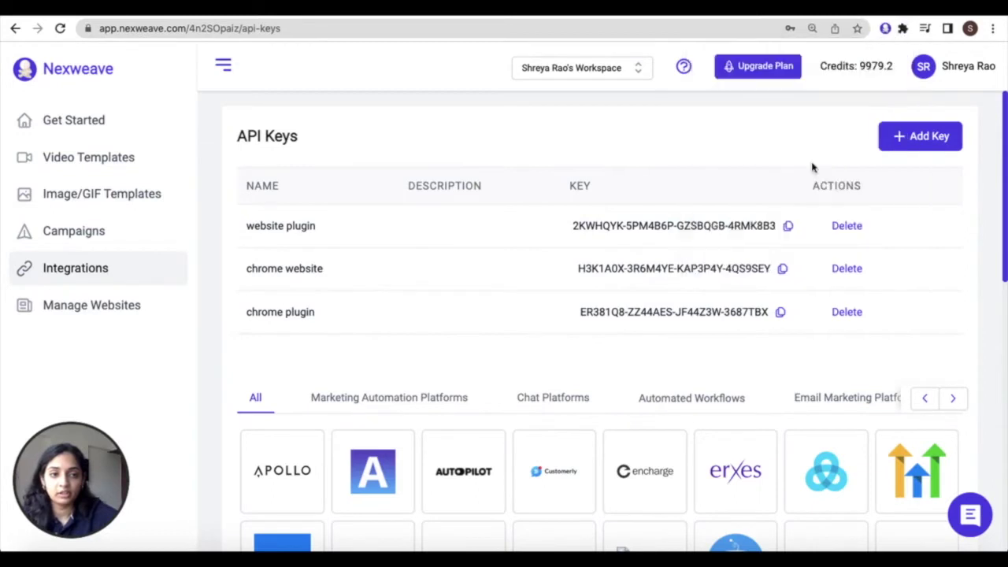
click(727, 132)
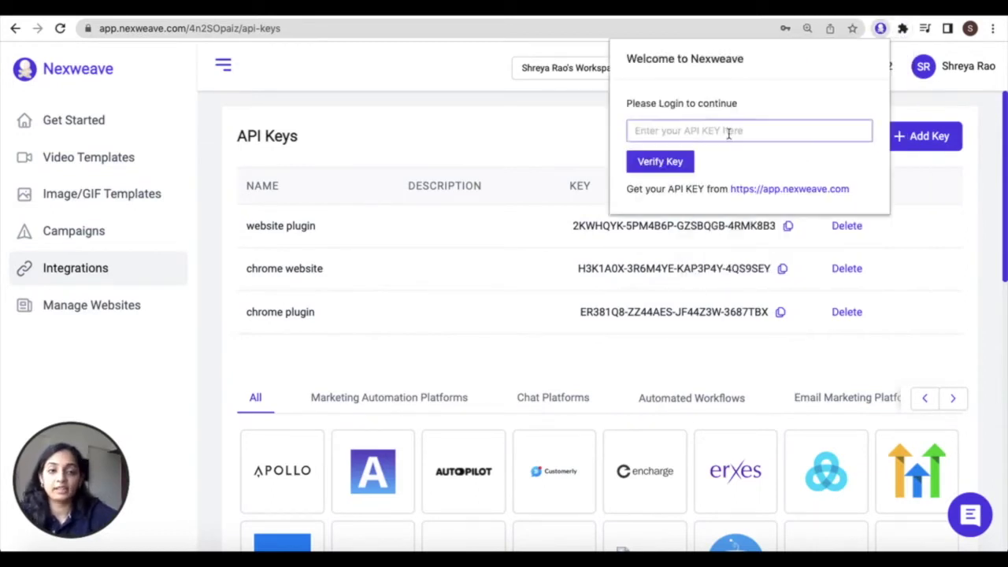
key(ctrl+v)
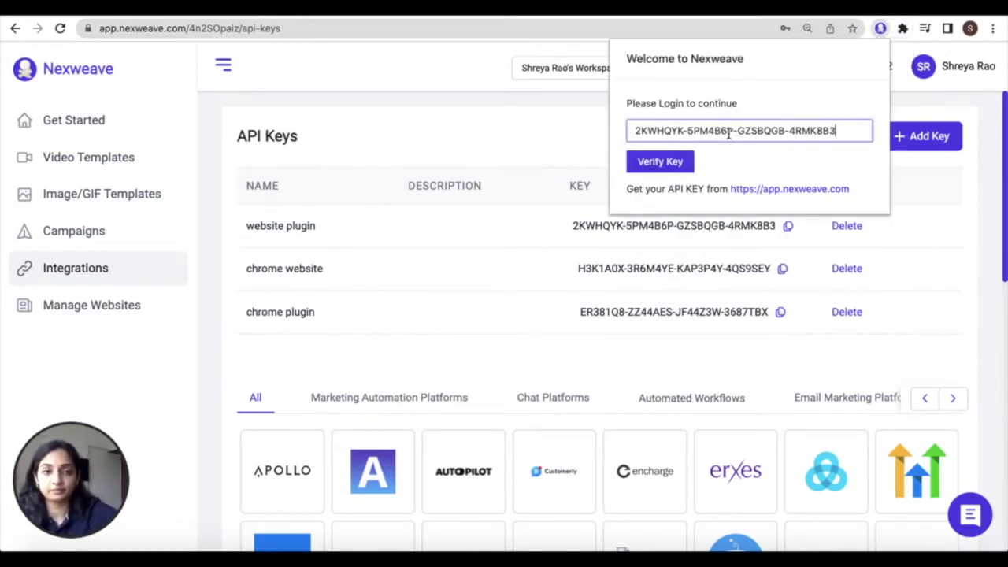
click(660, 161)
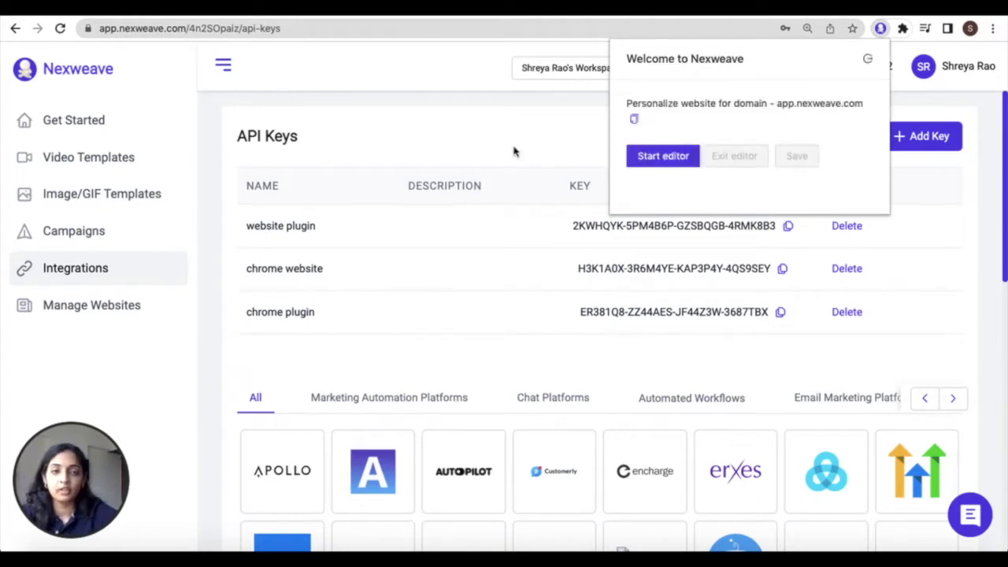
click(513, 151)
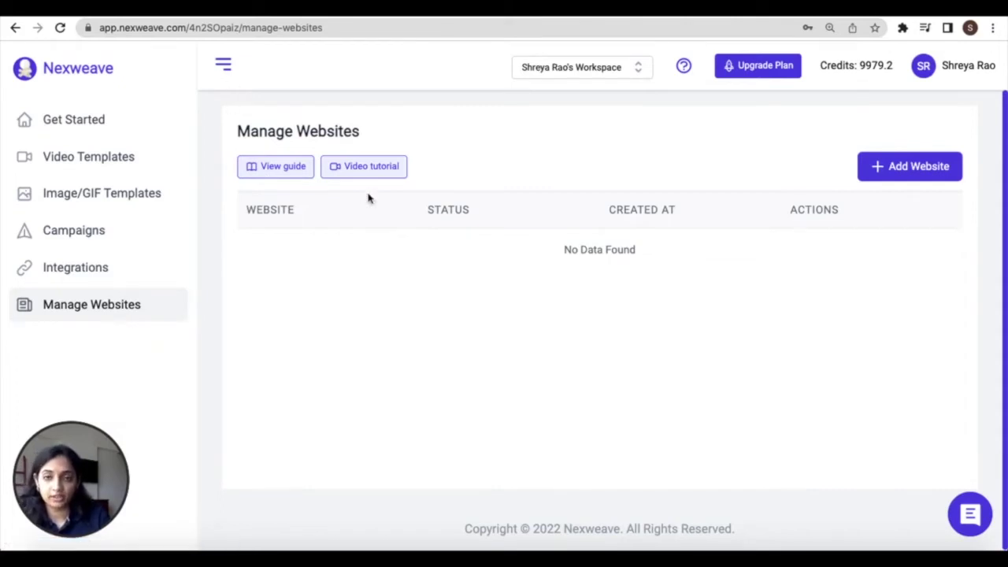
- Add demo.nexweave.com as a website and copy its personalization script tag
click(897, 166)
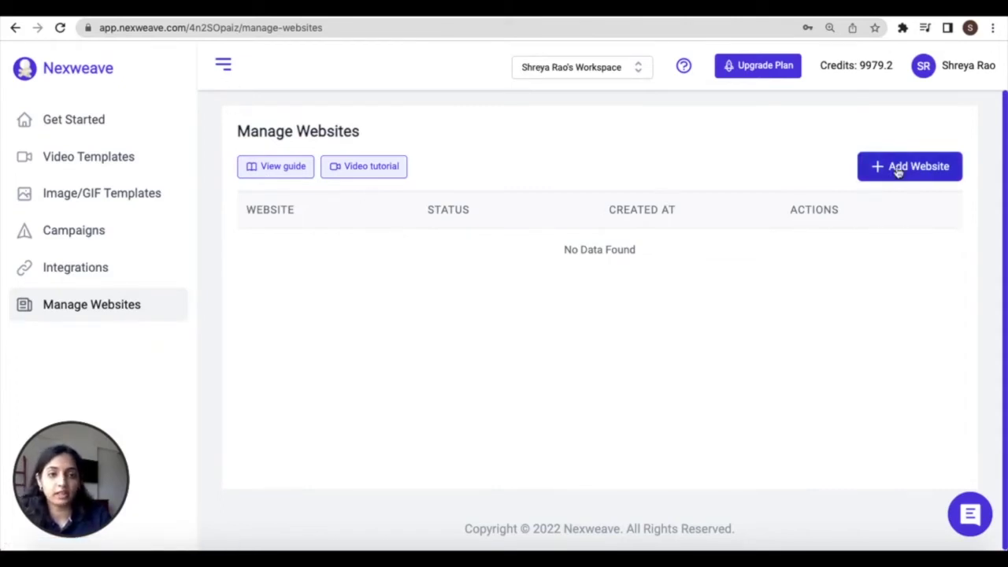
click(466, 332)
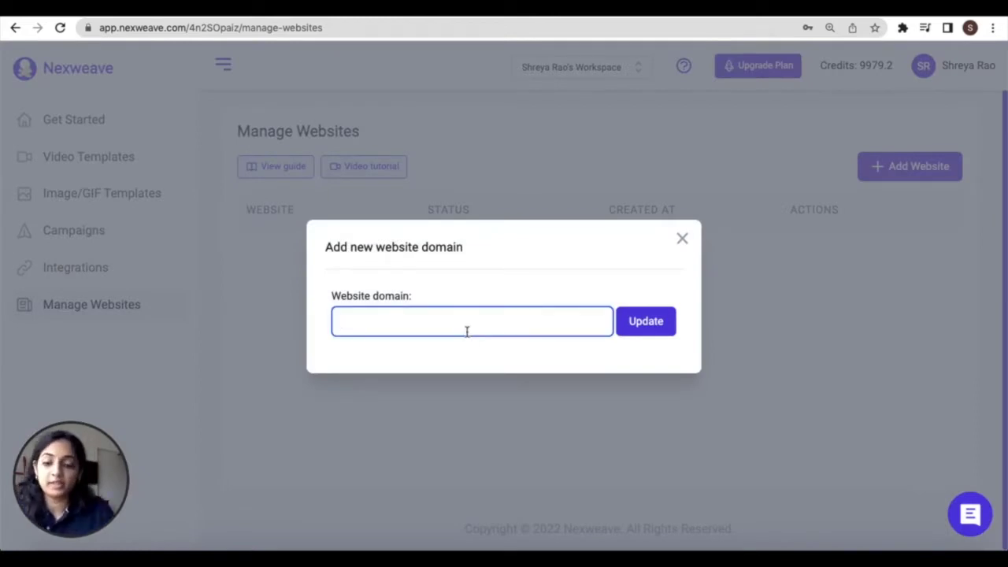
text(demo.nexweave.com)
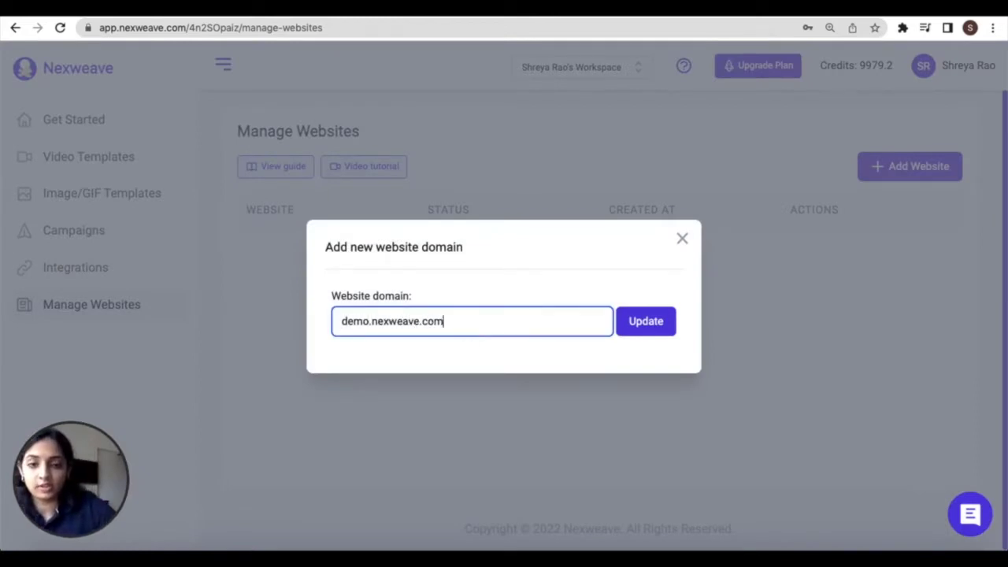
click(660, 331)
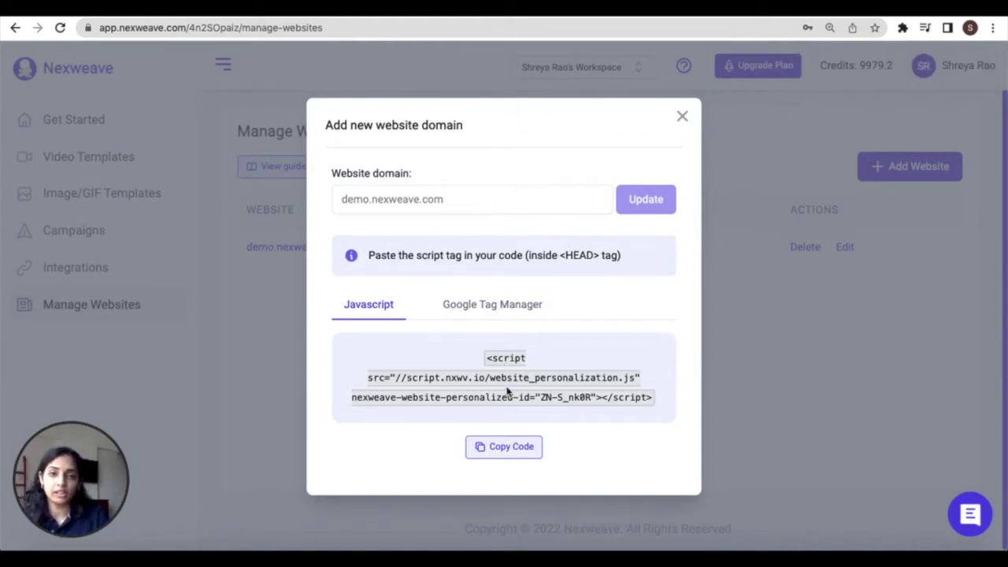
click(511, 448)
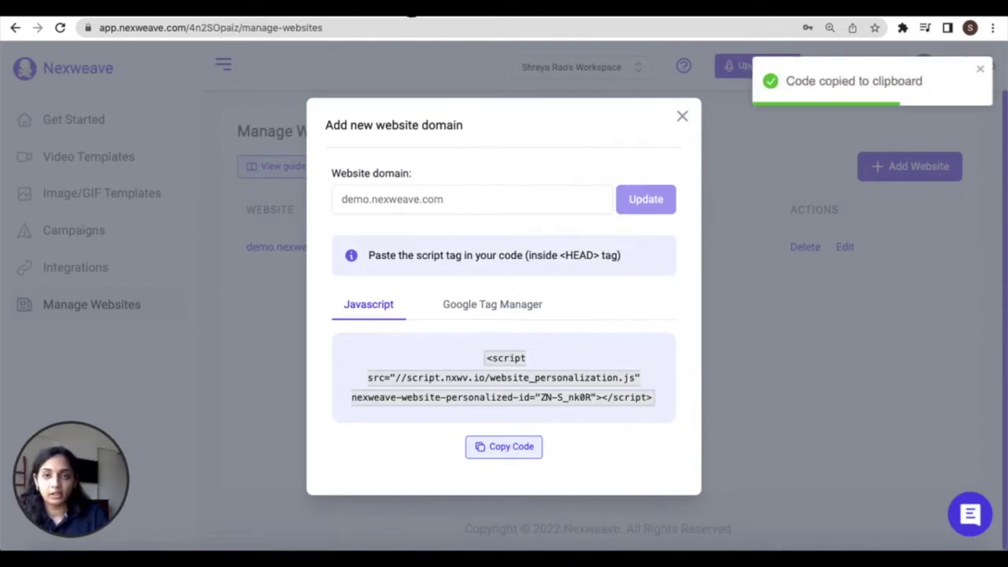
click(412, 9)
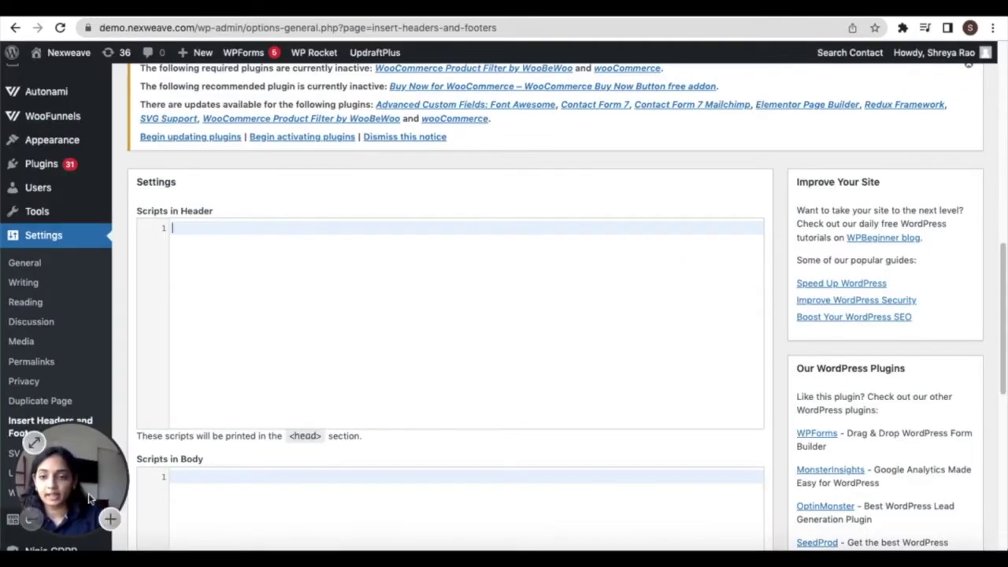
- Paste the Nexweave script tag into WordPress's Insert Headers and Footers header scripts
drag(85, 478, 544, 476)
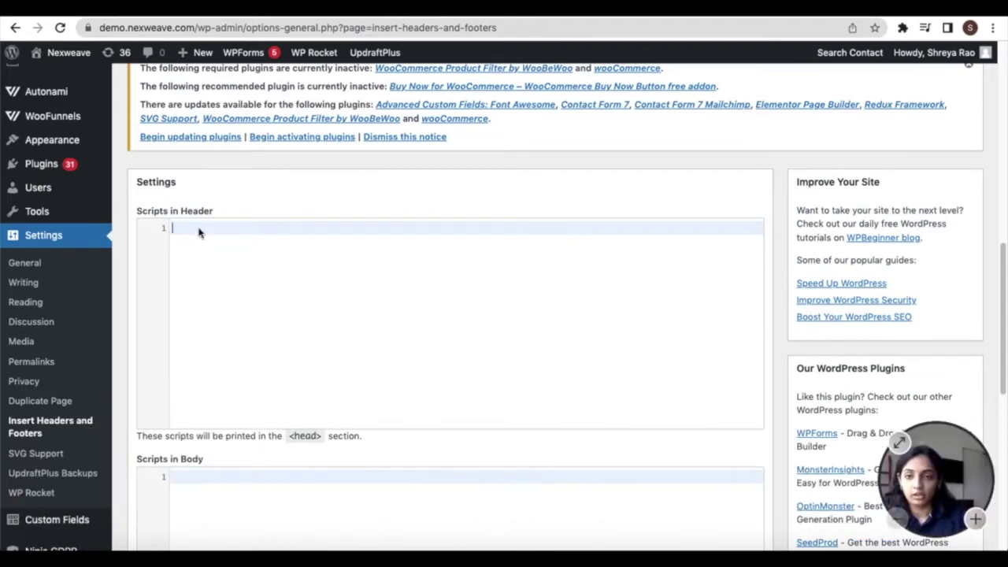
key(ctrl+v)
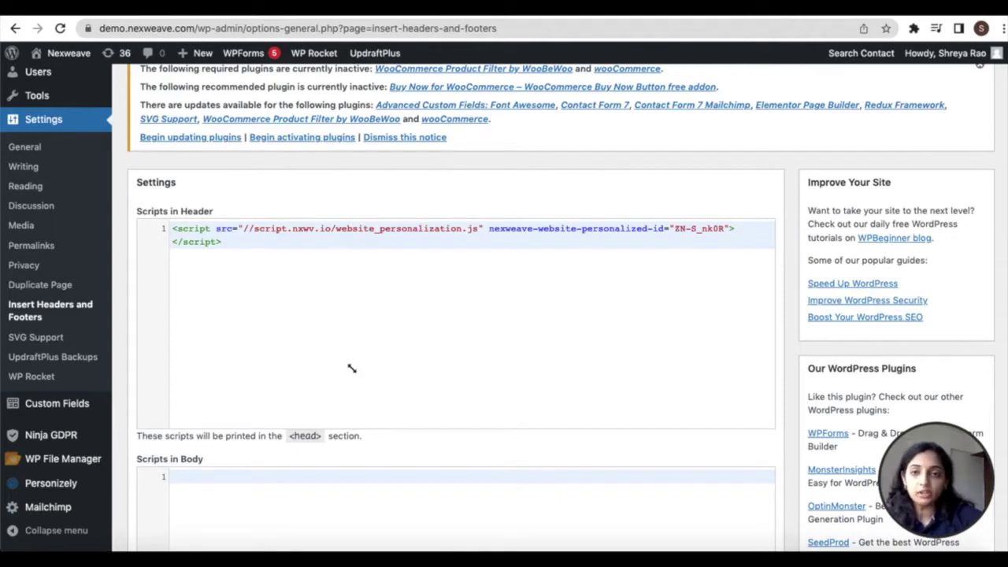
mouse_move(2, 107)
mouse_down()
mouse_move(109, 266)
mouse_move(113, 387)
mouse_up()
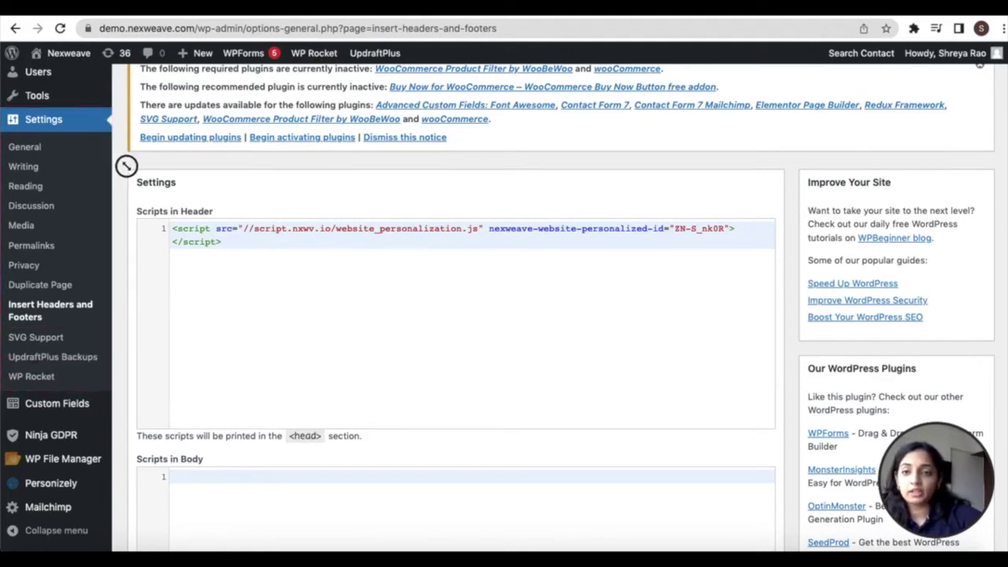
mouse_move(124, 165)
mouse_down()
mouse_move(266, 295)
mouse_move(638, 412)
mouse_up()
mouse_move(707, 414)
mouse_down()
mouse_move(782, 430)
mouse_move(782, 447)
mouse_up()
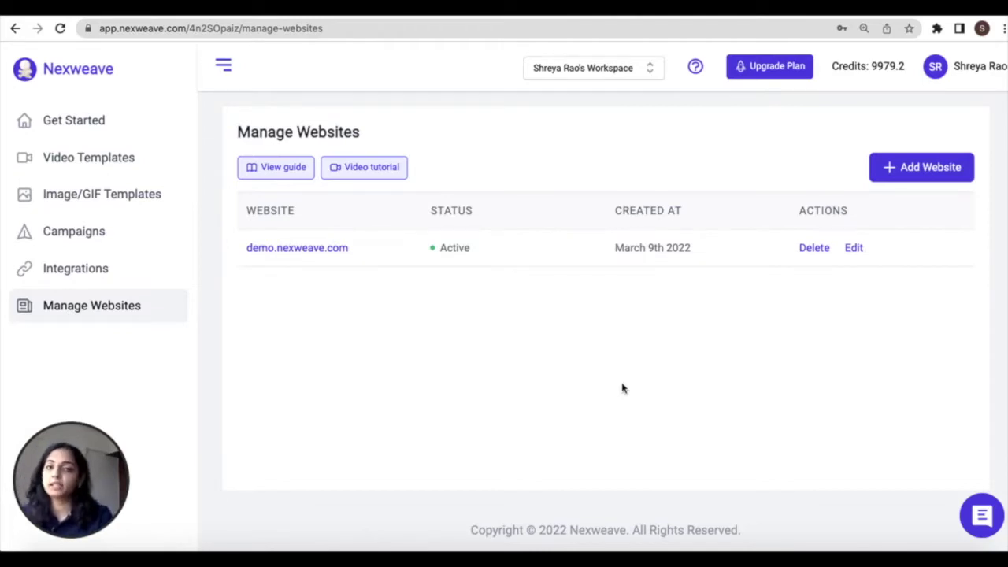
- Switch to the Chrome tab with the landing page in the Brizy editor
click(657, 15)
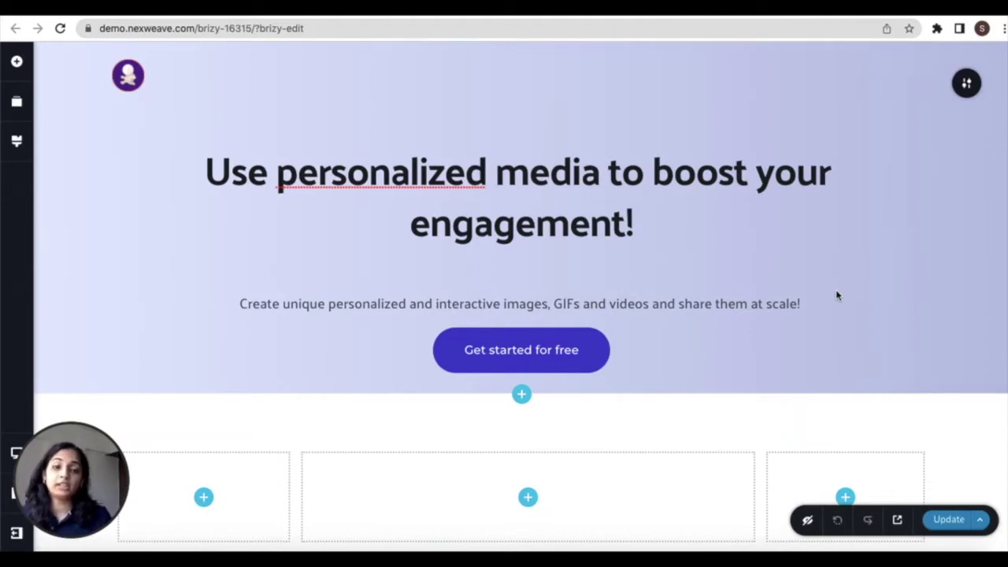
- Preview the landing page as published, then return to the Brizy editor
scroll(837, 291, down, 3)
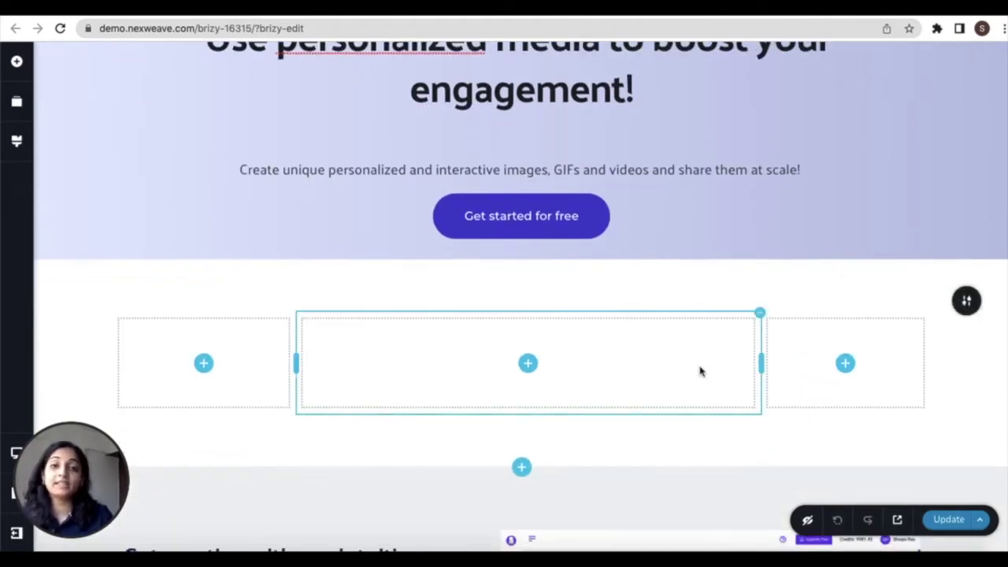
scroll(700, 370, up, 3)
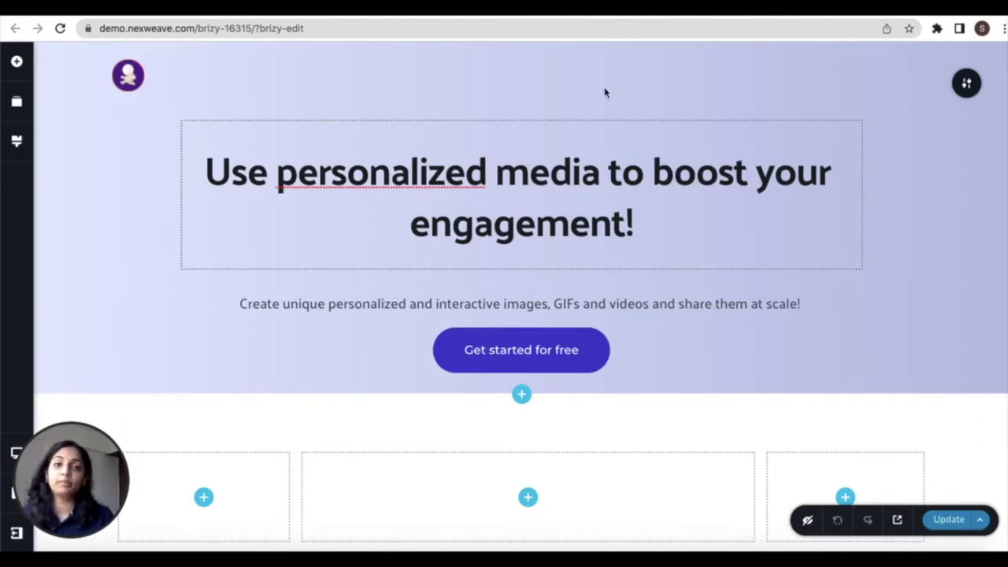
click(763, 14)
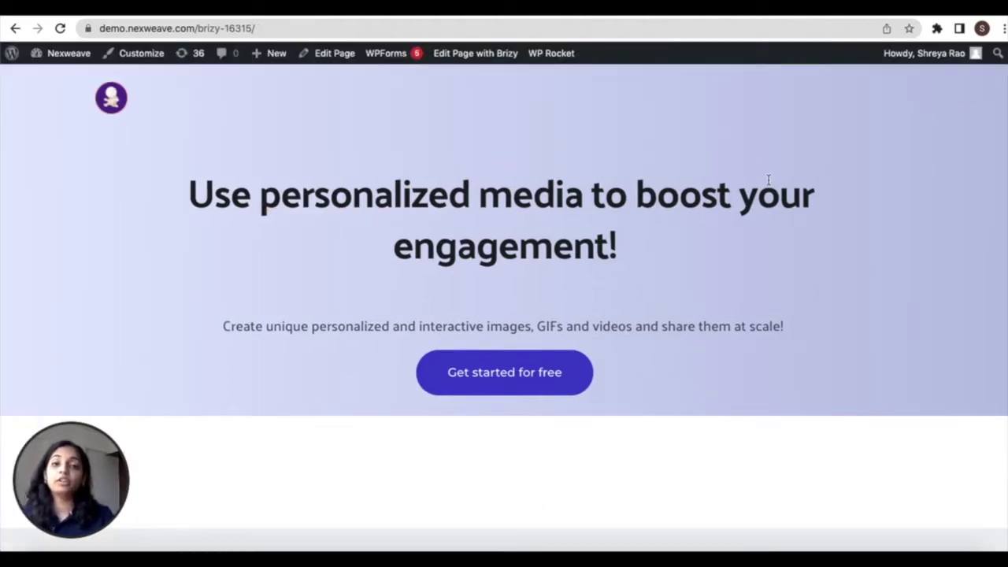
click(652, 13)
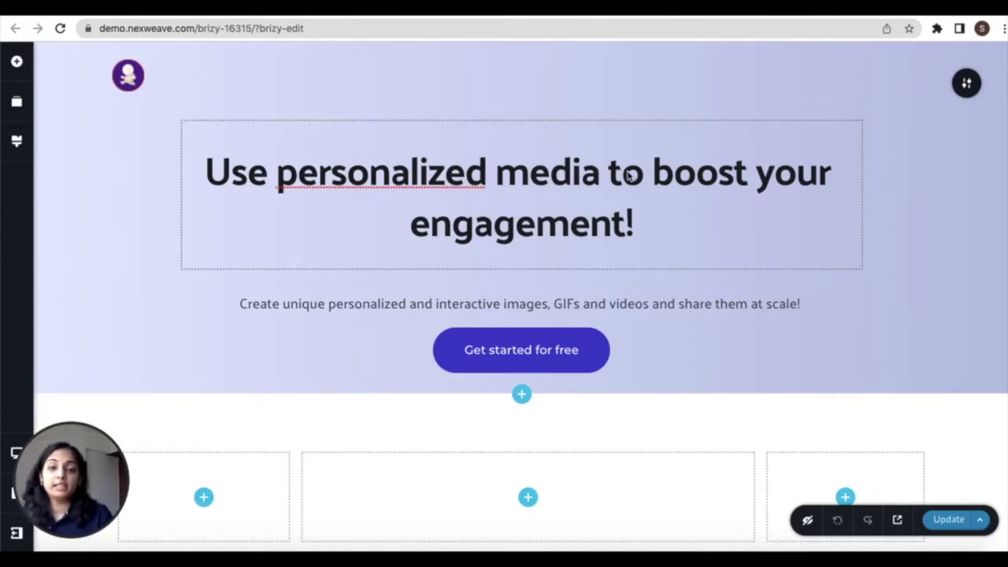
- Scroll through the landing page's sections in the Brizy editor
scroll(619, 210, down, 2)
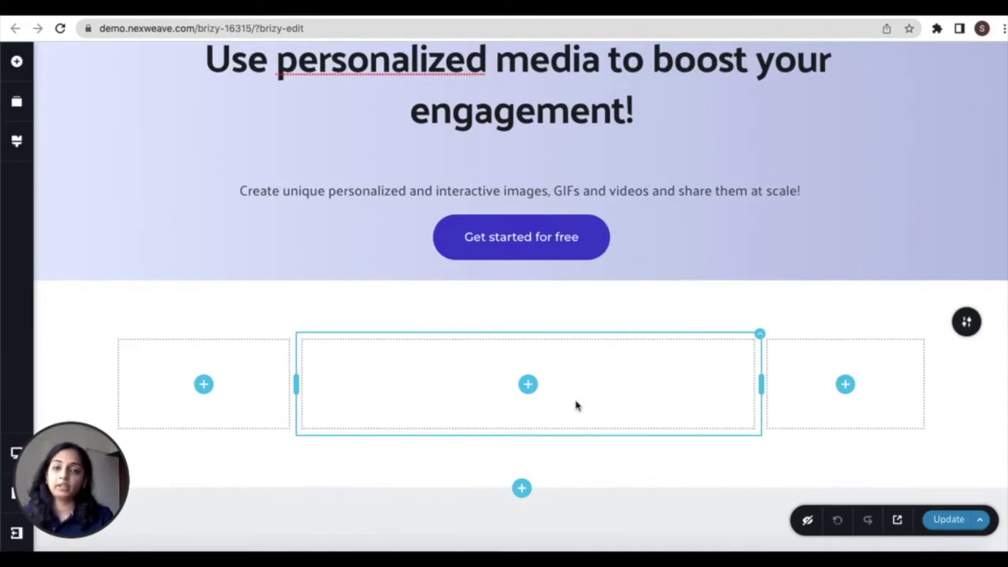
scroll(575, 406, down, 5)
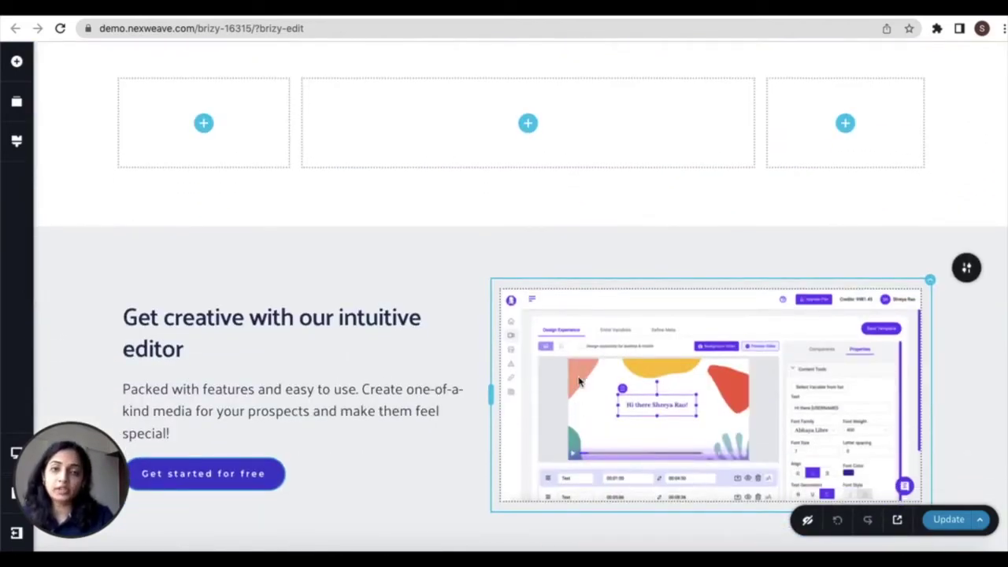
scroll(578, 382, up, 6)
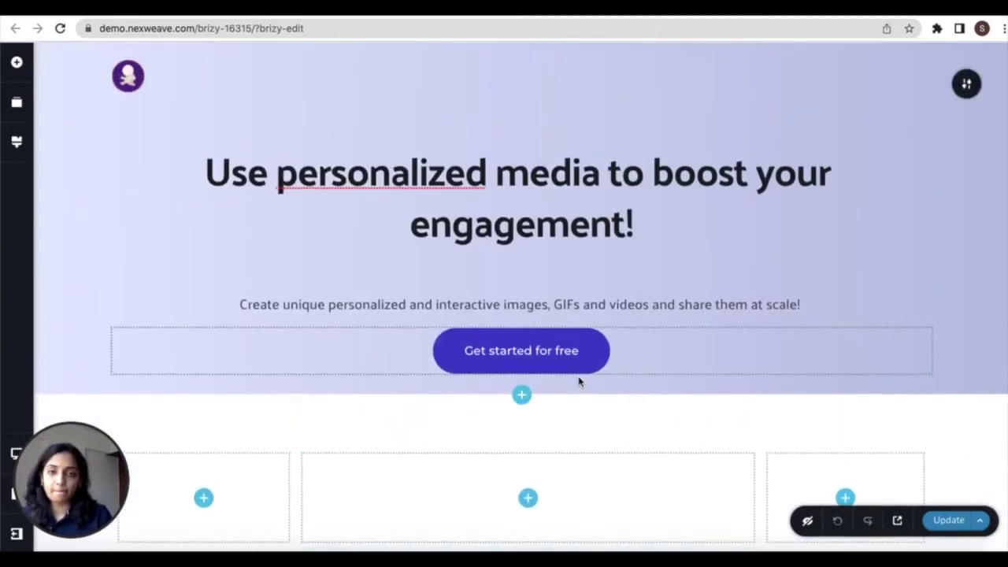
scroll(738, 371, down, 1)
scroll(738, 369, down, 6)
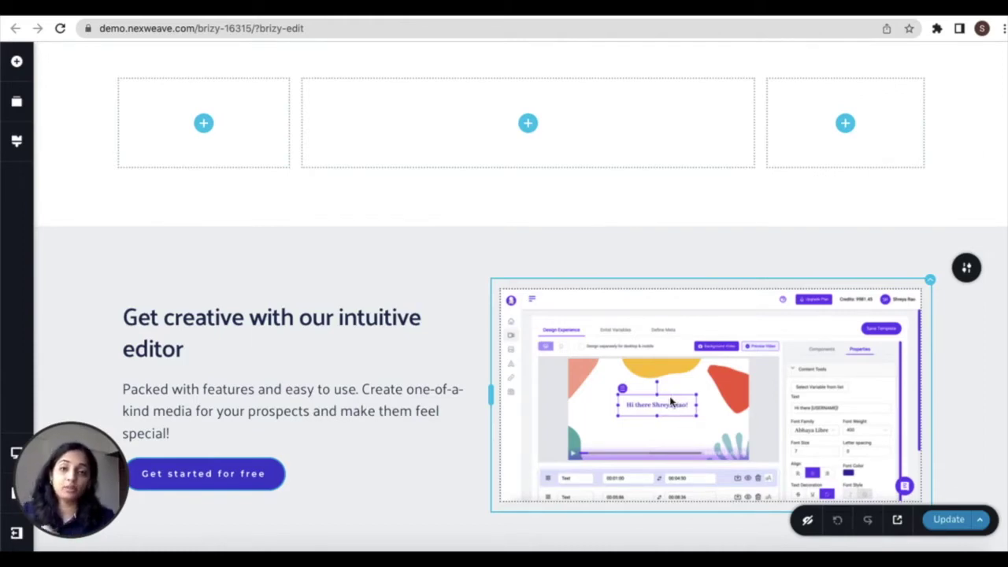
scroll(671, 397, up, 7)
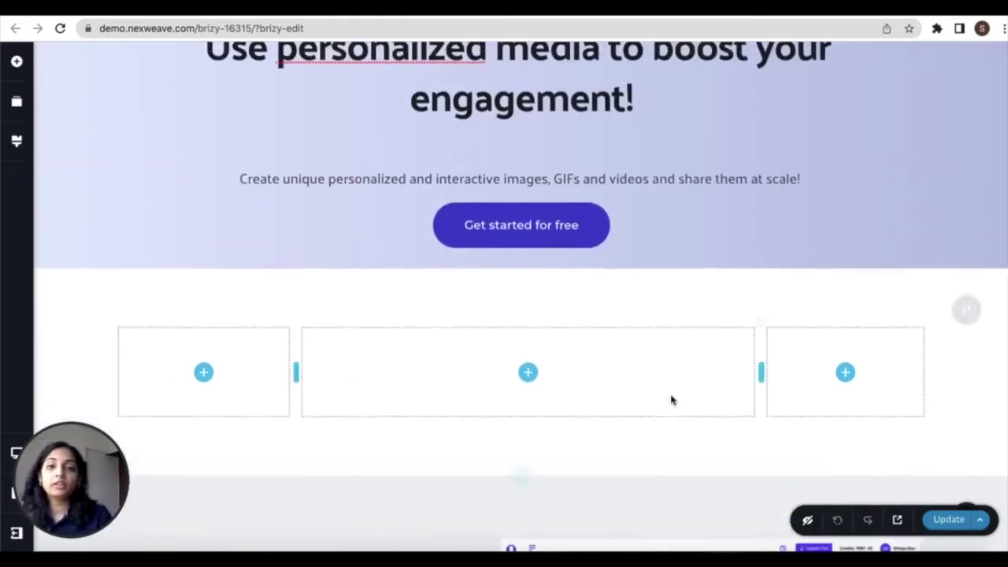
scroll(635, 299, down, 1)
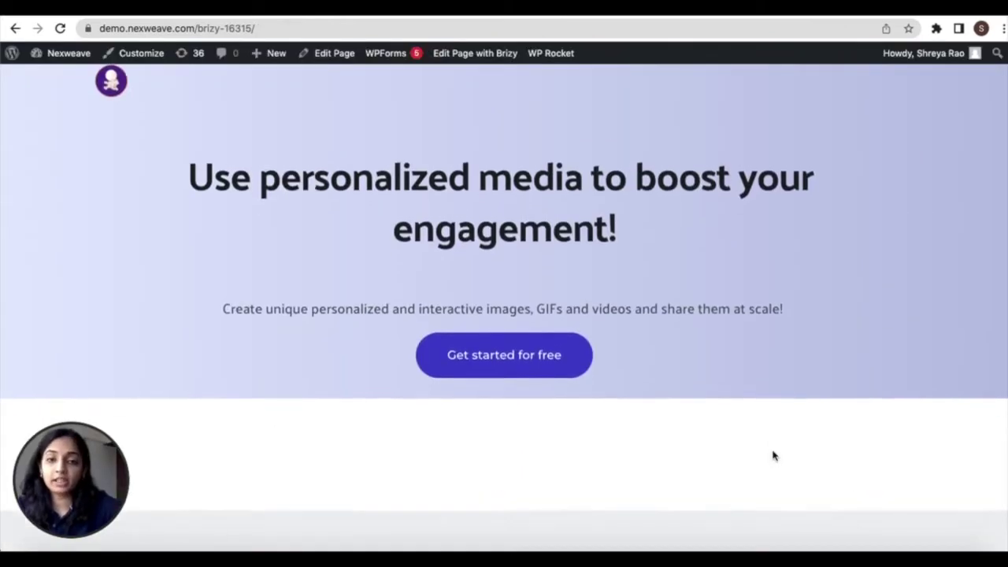
- Scroll through the live landing page to review its personalized-media content
scroll(773, 455, up, 1)
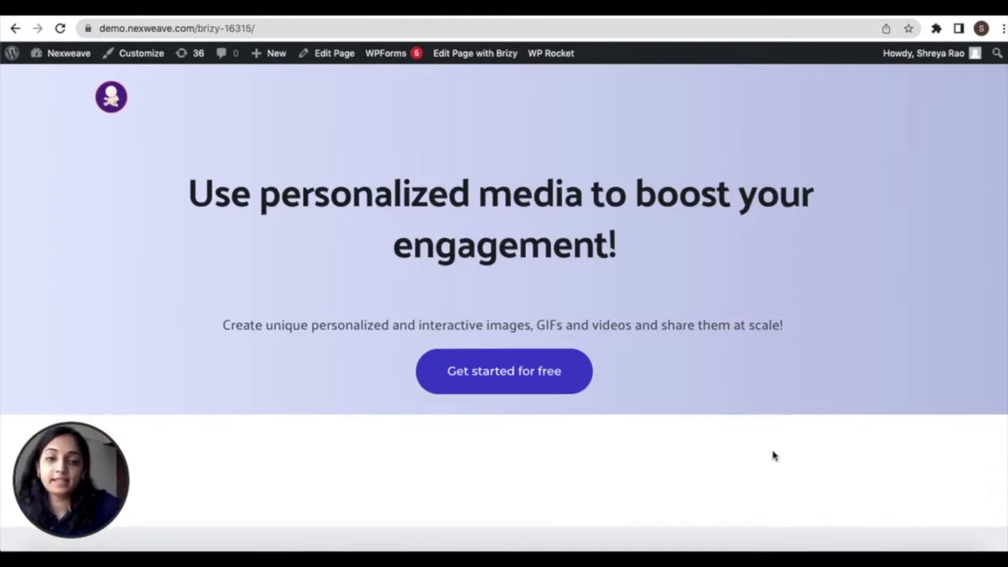
scroll(772, 455, down, 2)
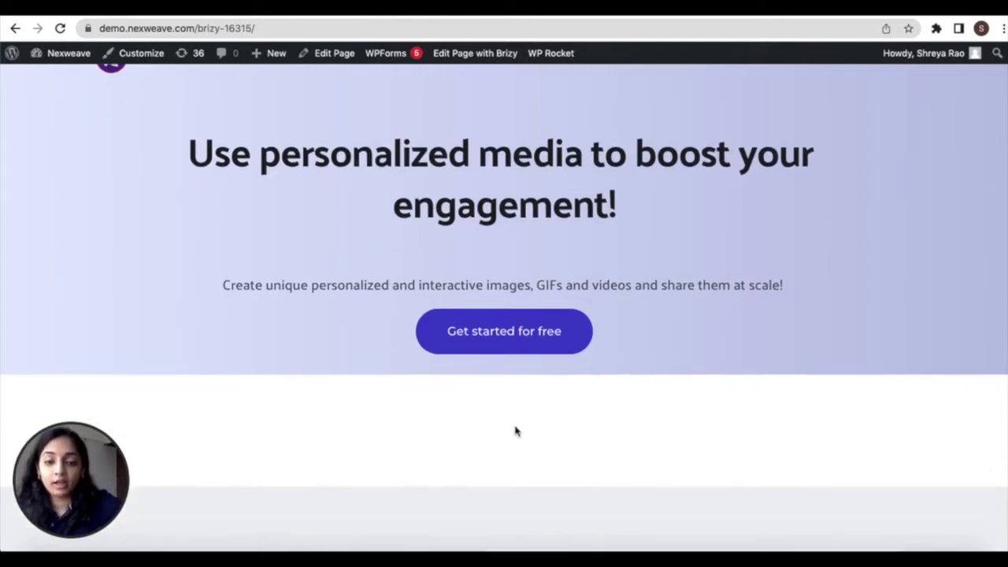
scroll(500, 423, down, 5)
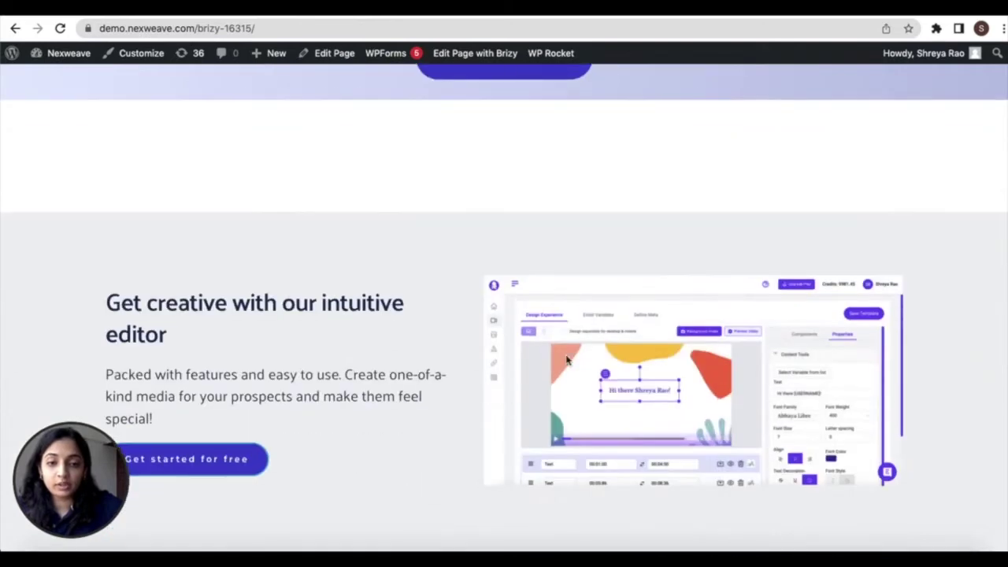
scroll(565, 360, down, 3)
scroll(566, 360, down, 9)
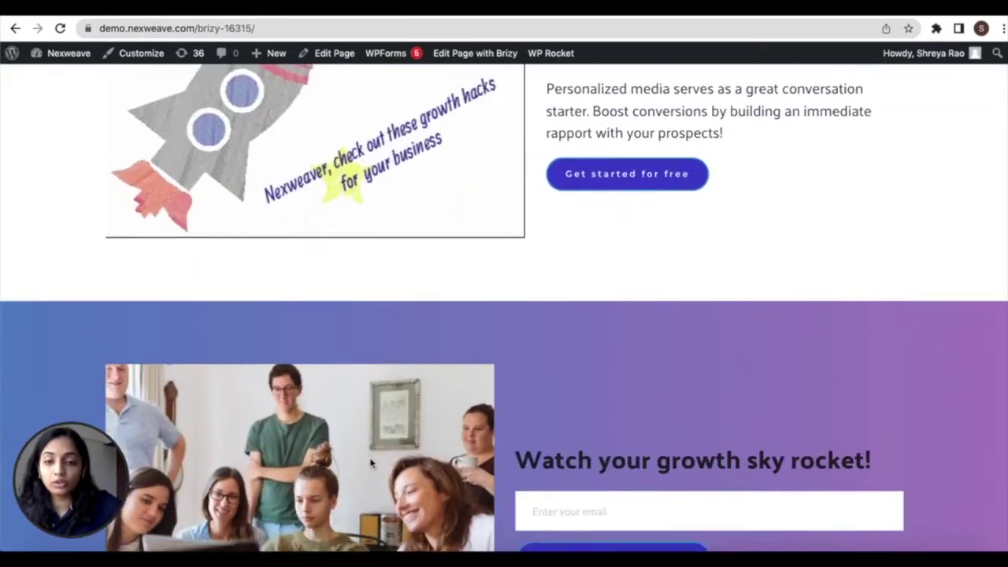
scroll(370, 463, down, 1)
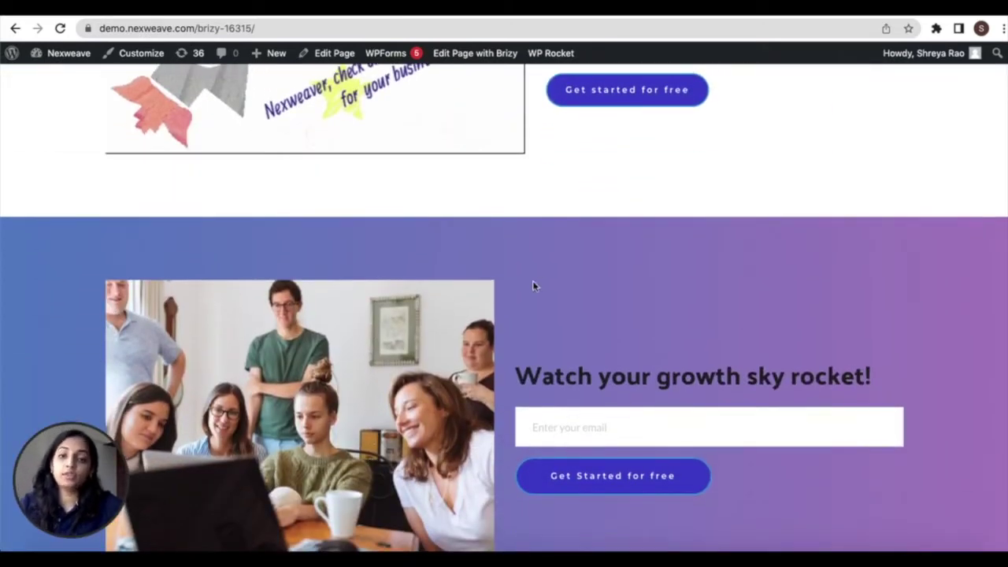
scroll(597, 291, up, 15)
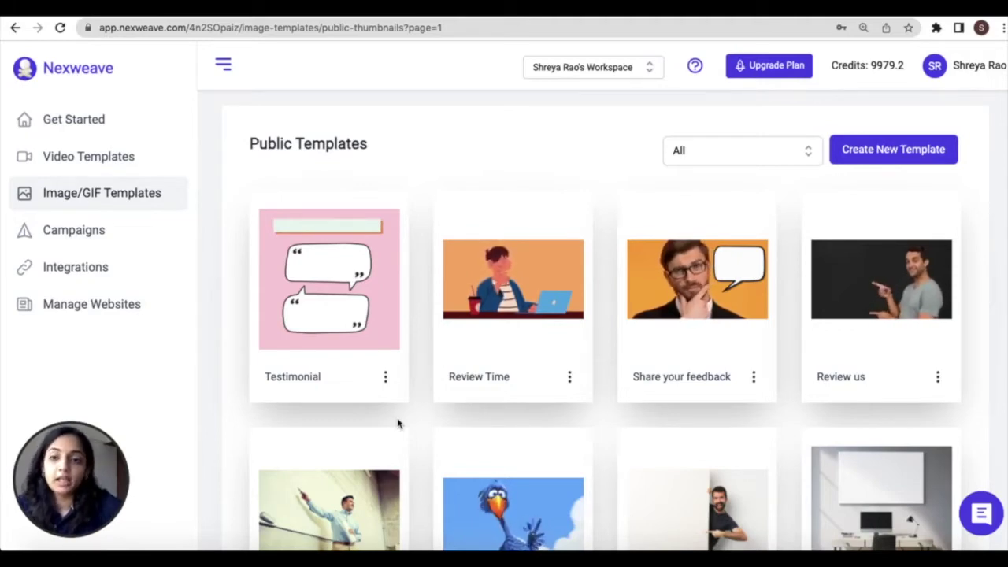
- View my image templates, then list my video templates (explainer video, Demo video, billboard 2)
mouse_move(152, 192)
click(237, 229)
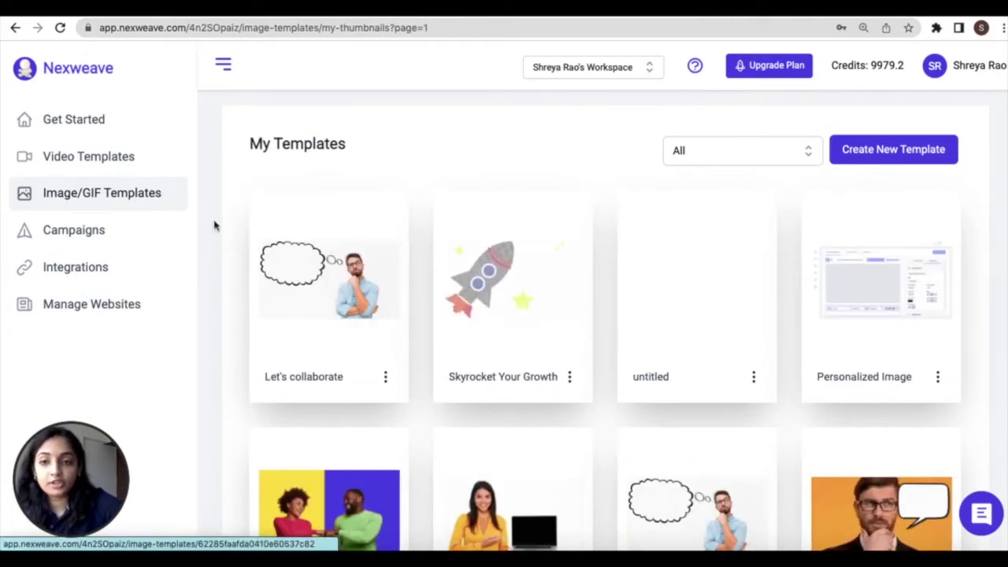
click(108, 164)
click(254, 196)
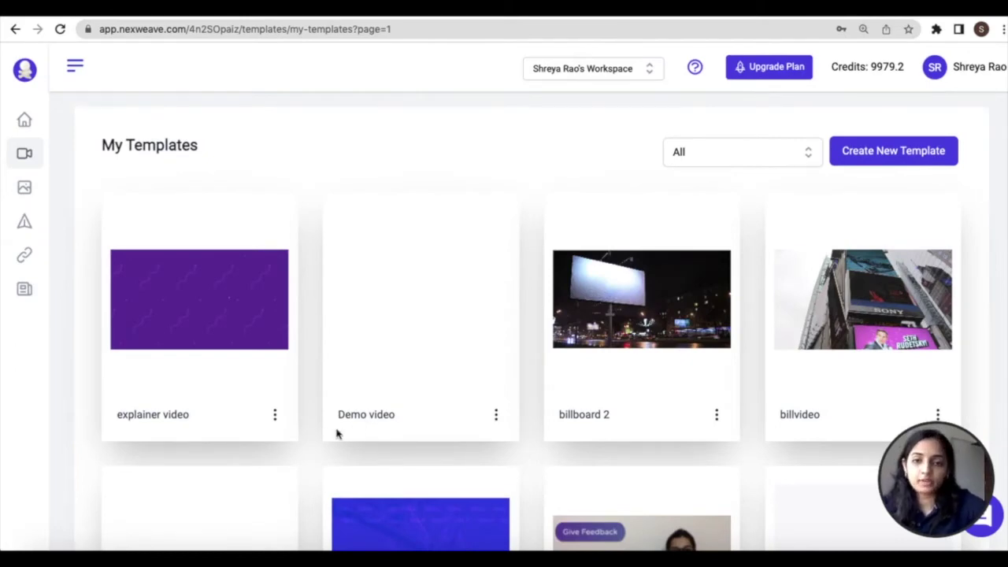
- Create quick campaign 'Website personalizaton_video' from the explainer video template
click(275, 415)
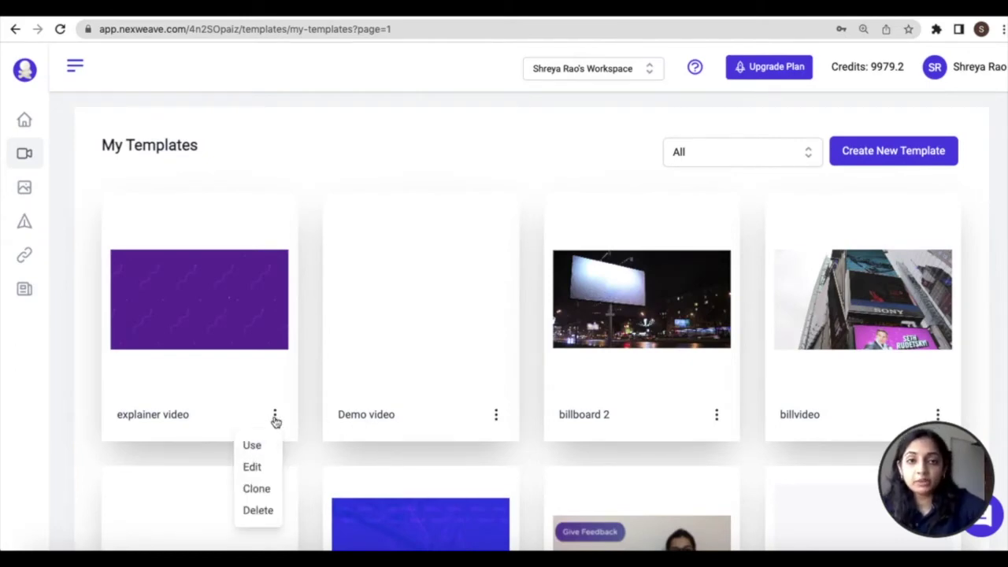
click(266, 446)
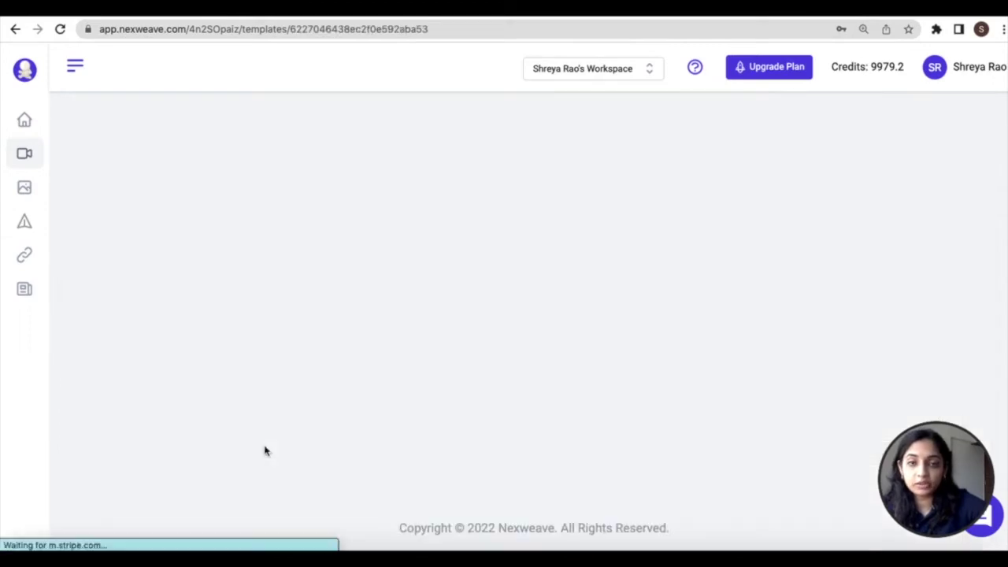
scroll(417, 443, down, 1)
click(349, 470)
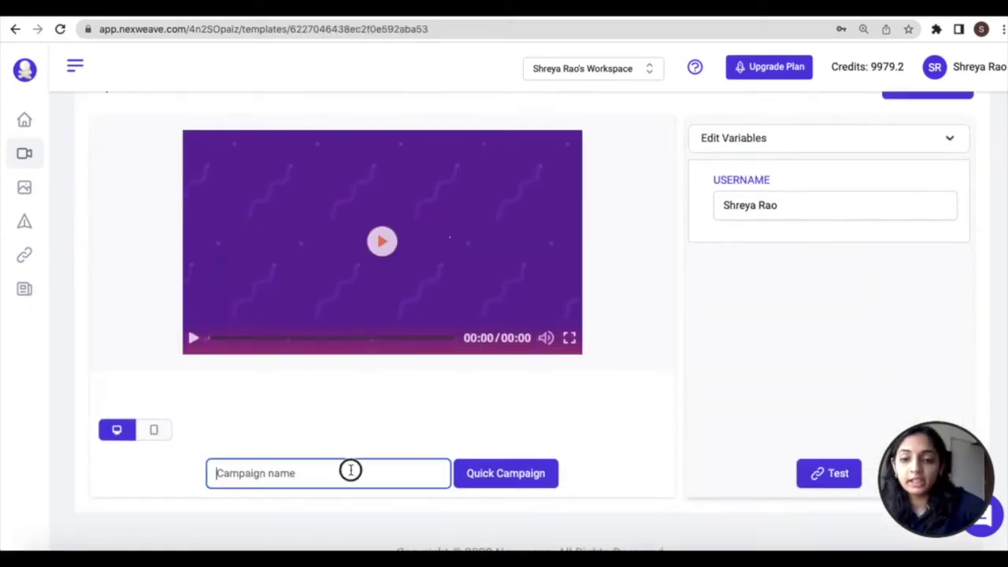
text(Website personalizaton_video)
scroll(512, 481, up, 1)
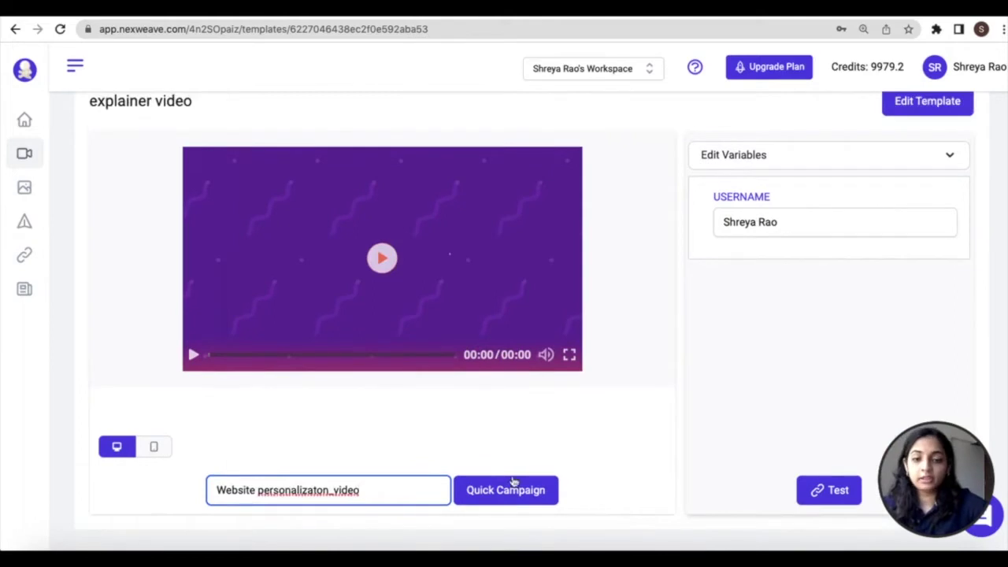
click(513, 494)
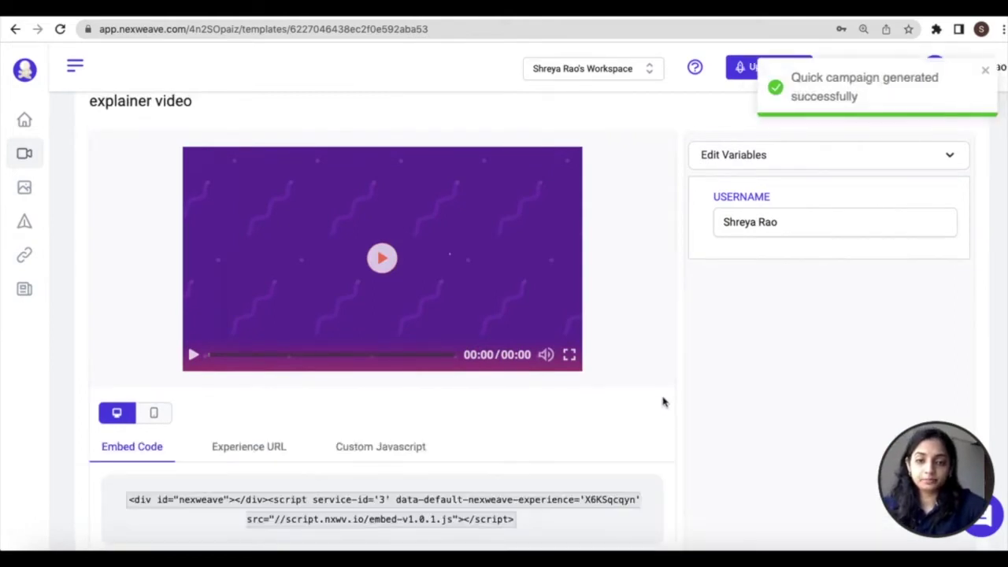
scroll(661, 403, down, 2)
scroll(661, 403, up, 2)
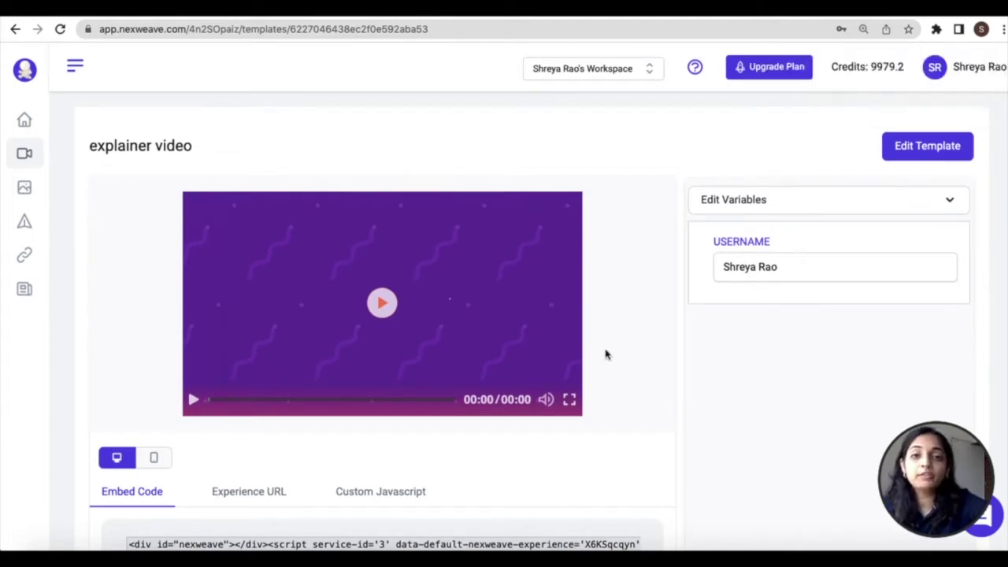
- Use the Let's collaborate template from my image templates for a campaign
mouse_move(32, 189)
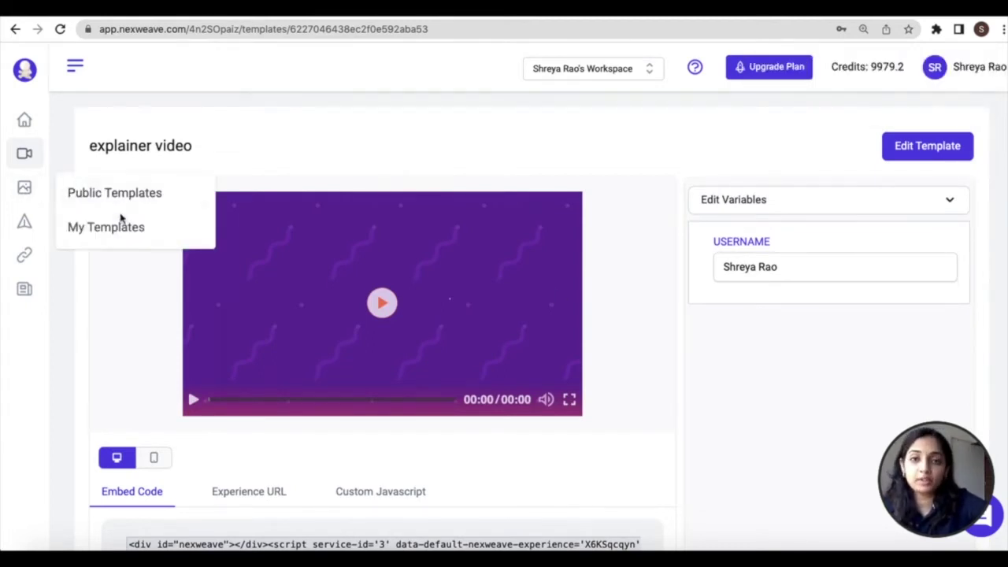
click(110, 227)
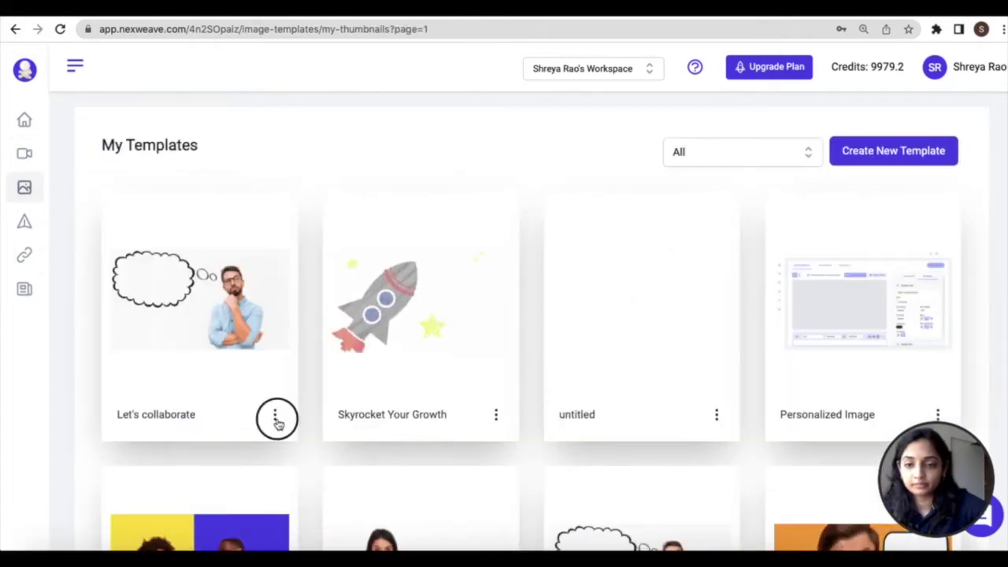
click(275, 414)
click(253, 446)
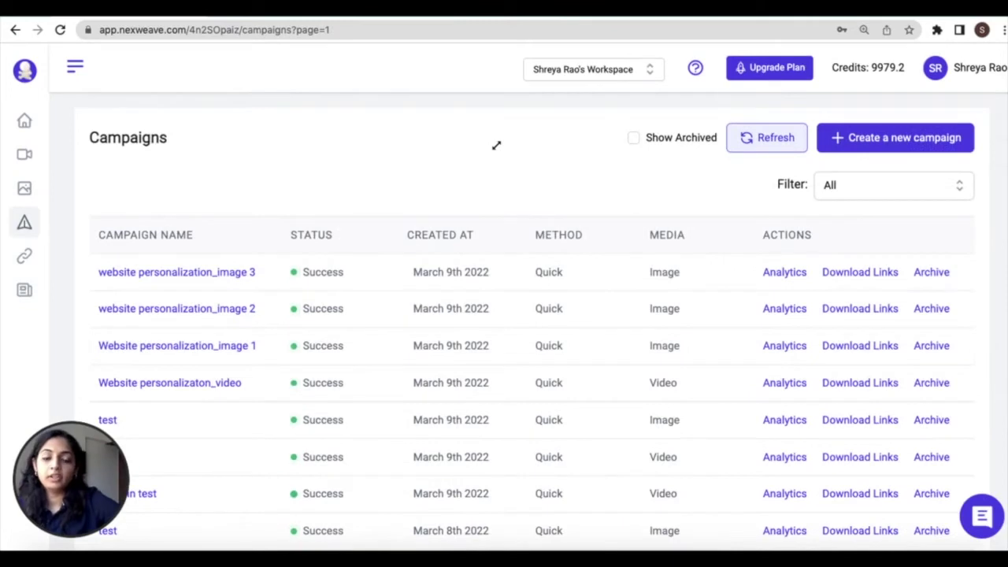
- Draw an annotation box around the four website personalization campaign rows
mouse_move(88, 220)
mouse_down()
mouse_move(97, 267)
mouse_move(257, 383)
mouse_move(527, 394)
mouse_up()
mouse_move(645, 391)
mouse_down()
mouse_move(873, 378)
mouse_move(963, 407)
mouse_move(987, 403)
mouse_up()
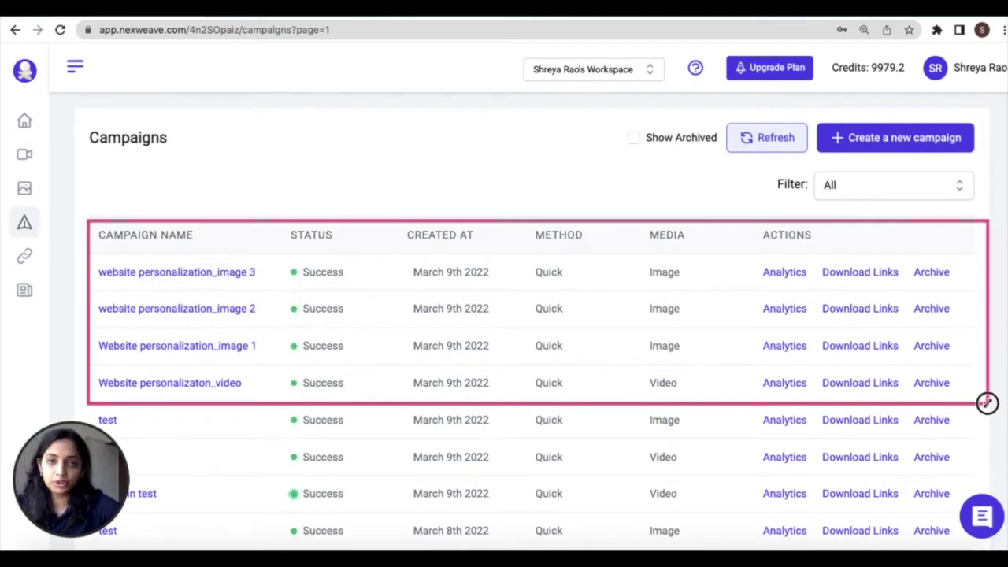
drag(987, 403, 987, 402)
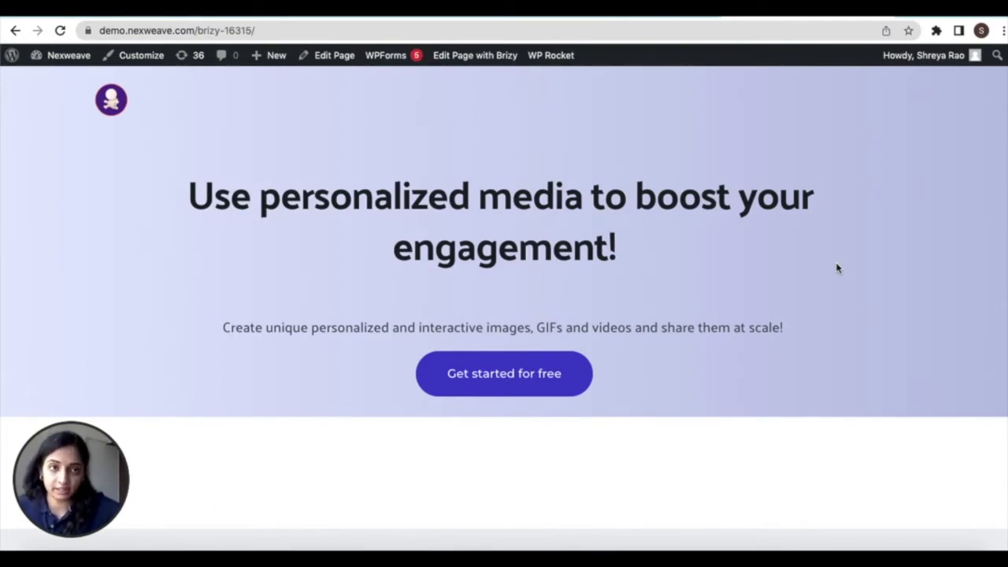
- Start the Nexweave Website Personalization editor on the landing page from the Extensions menu
click(936, 31)
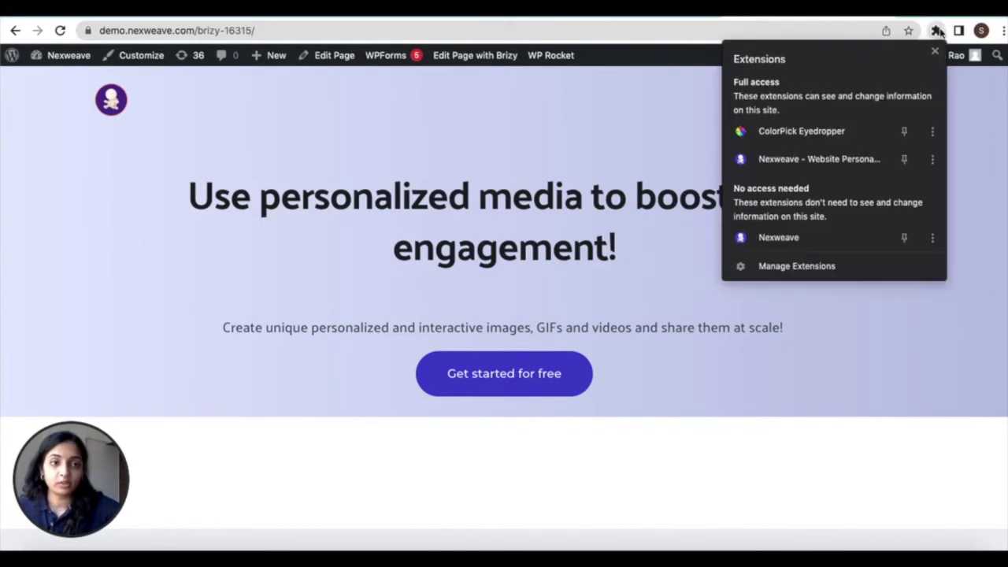
click(846, 158)
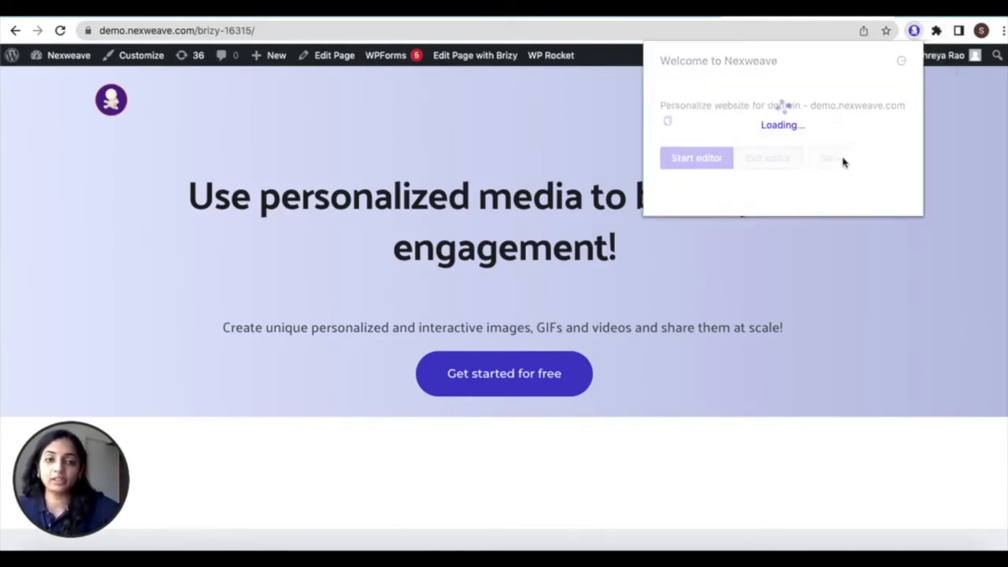
click(709, 158)
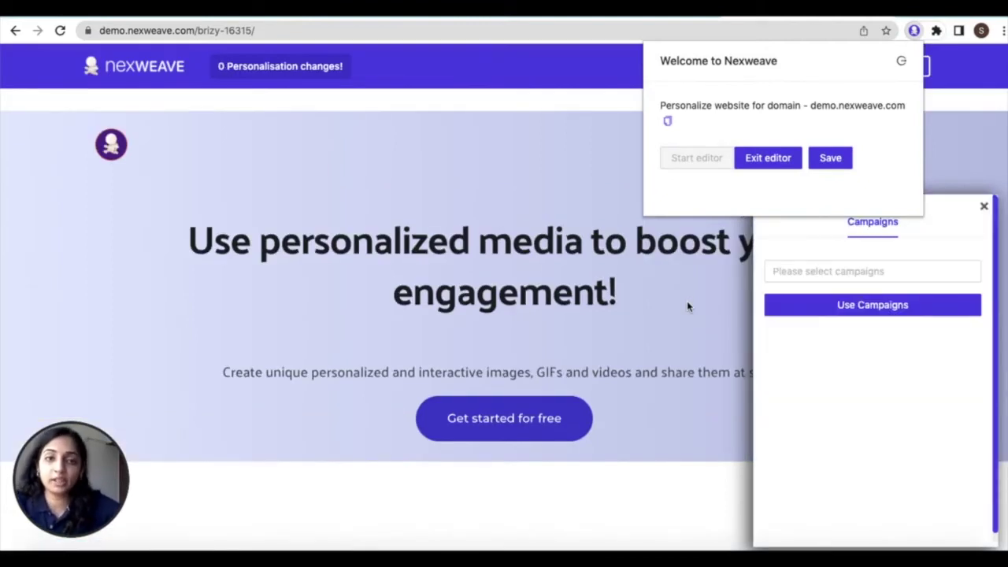
click(827, 346)
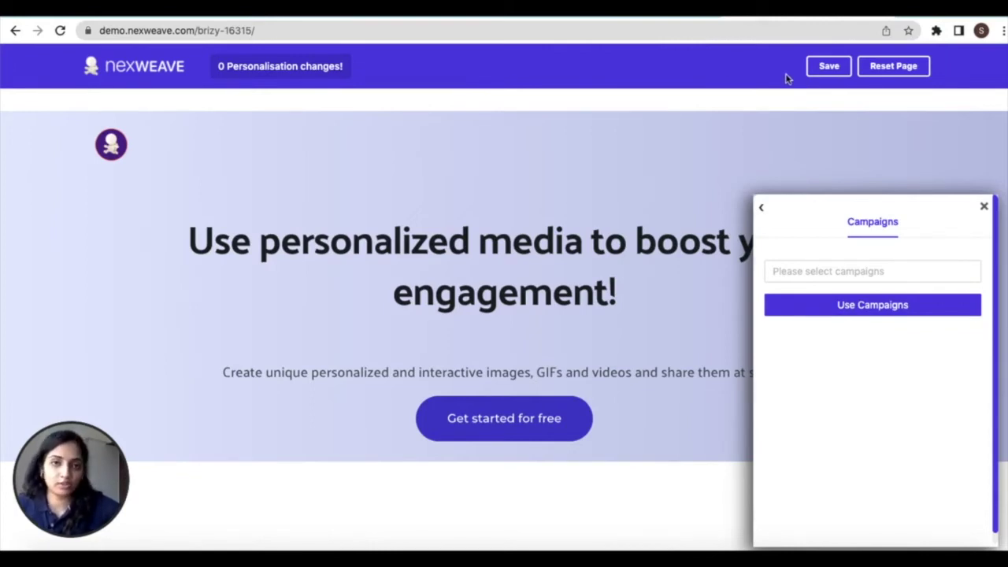
- Import the image 1, 2, 3 and video personalization campaigns via Use Campaigns, confirming the alert
click(830, 270)
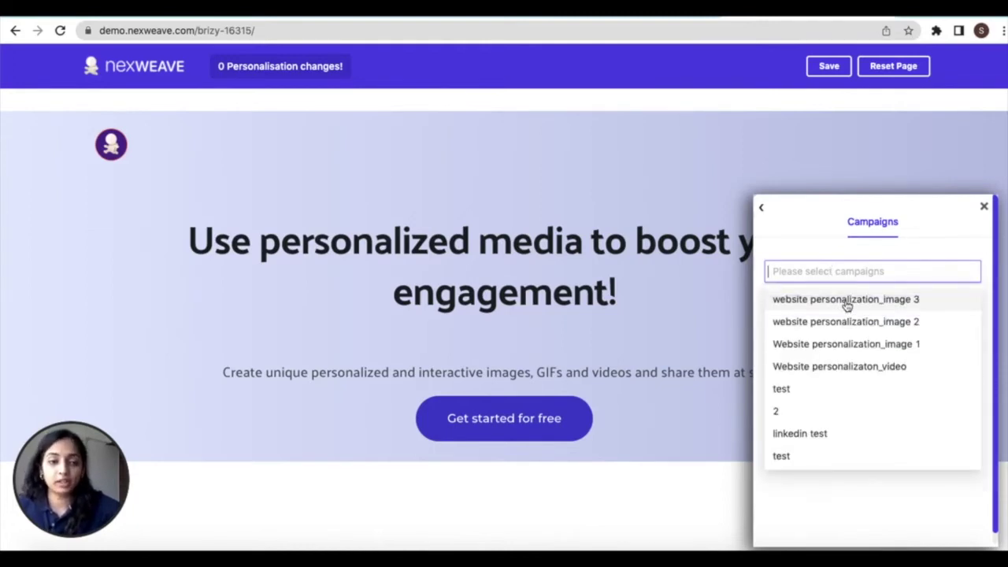
click(847, 300)
click(847, 321)
click(856, 361)
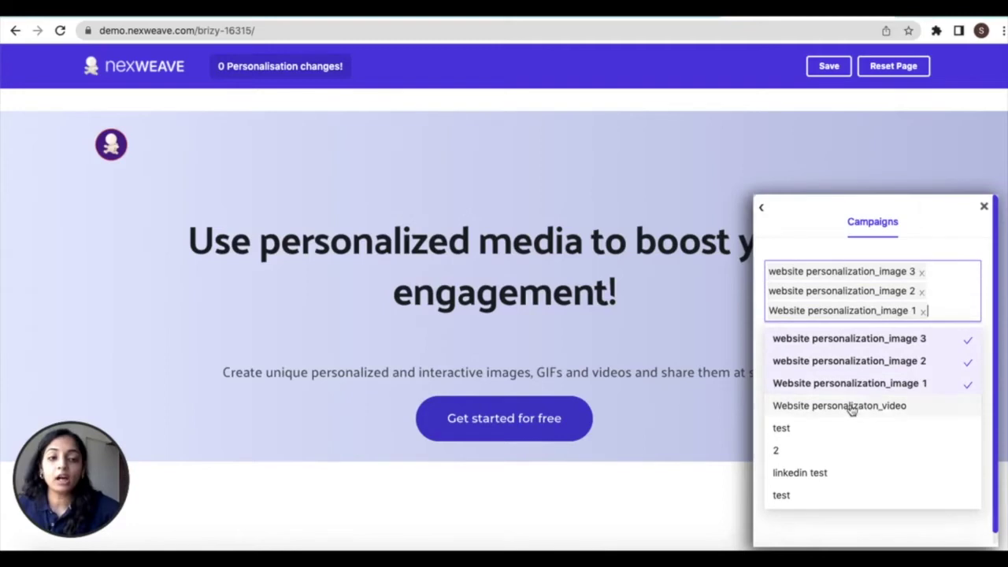
click(851, 406)
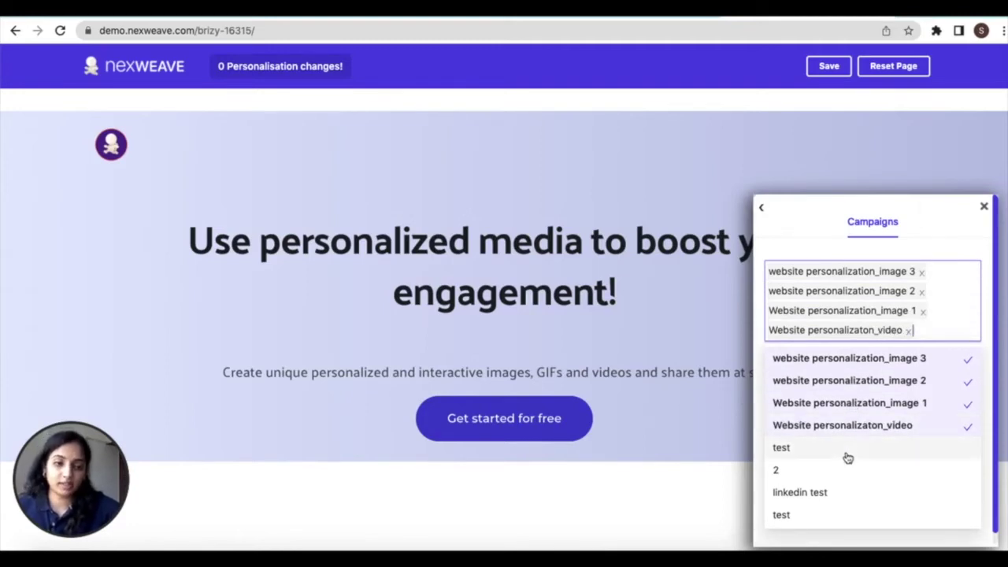
click(817, 539)
click(842, 367)
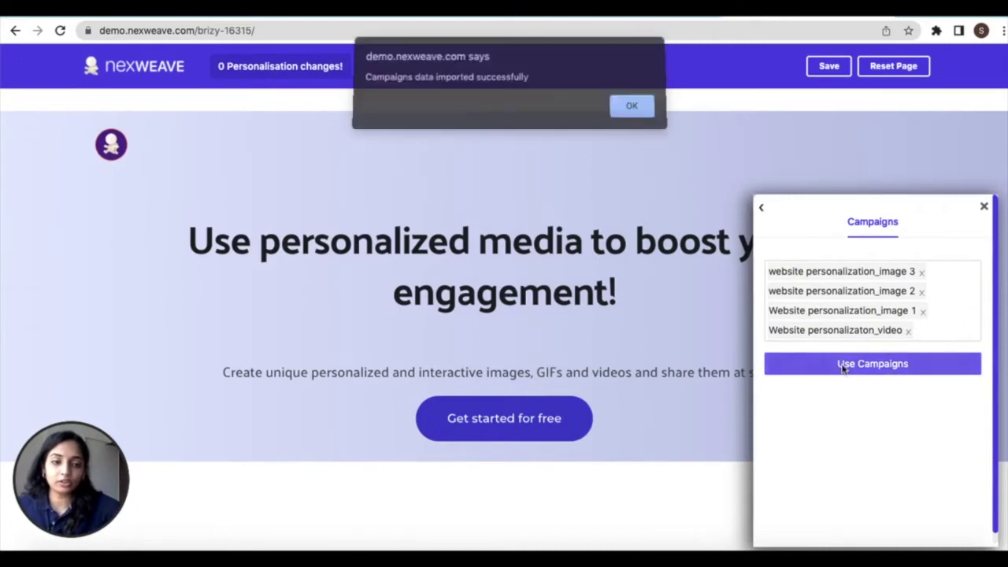
click(630, 109)
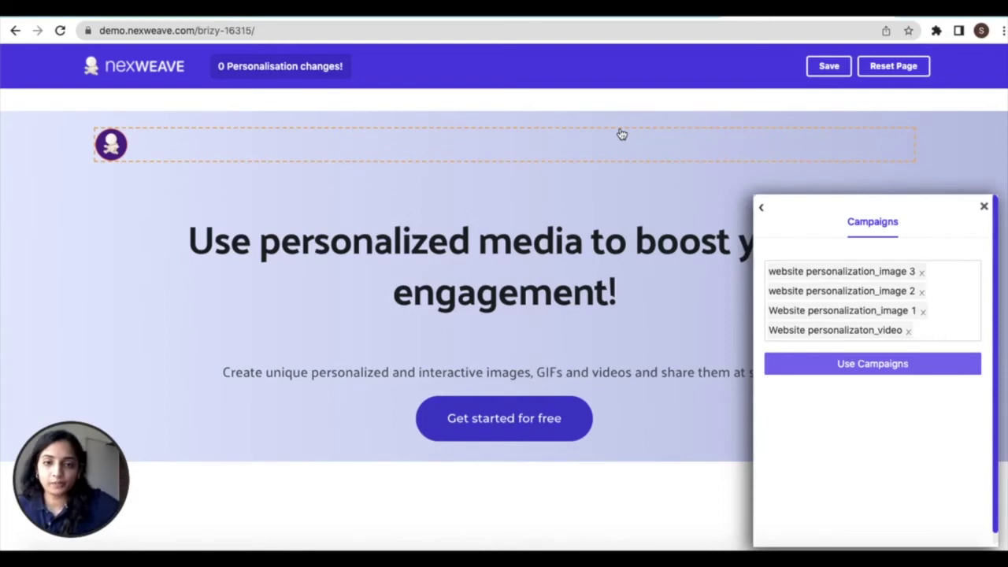
- Select the hero headline and lowercase its opening 'U'
click(524, 253)
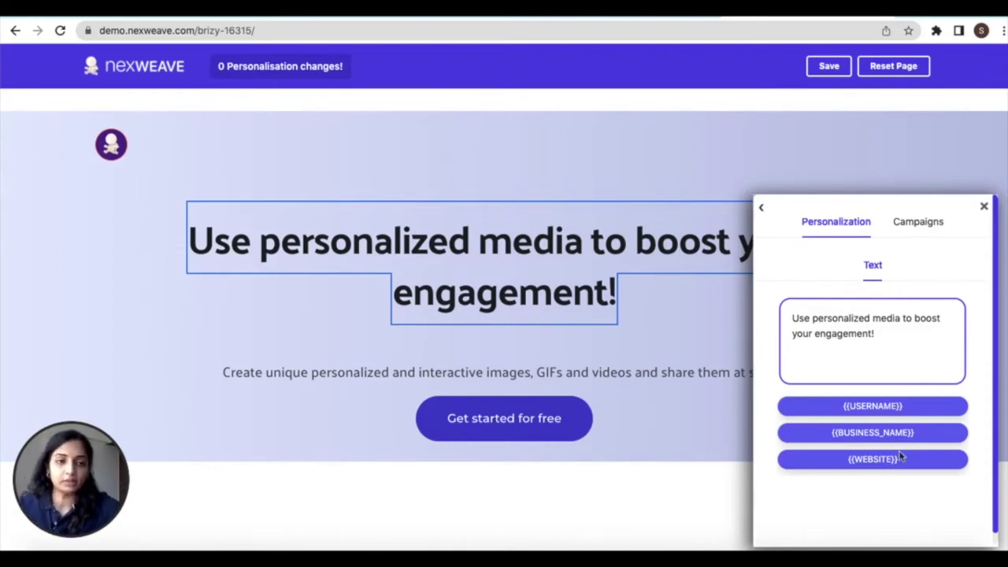
click(920, 224)
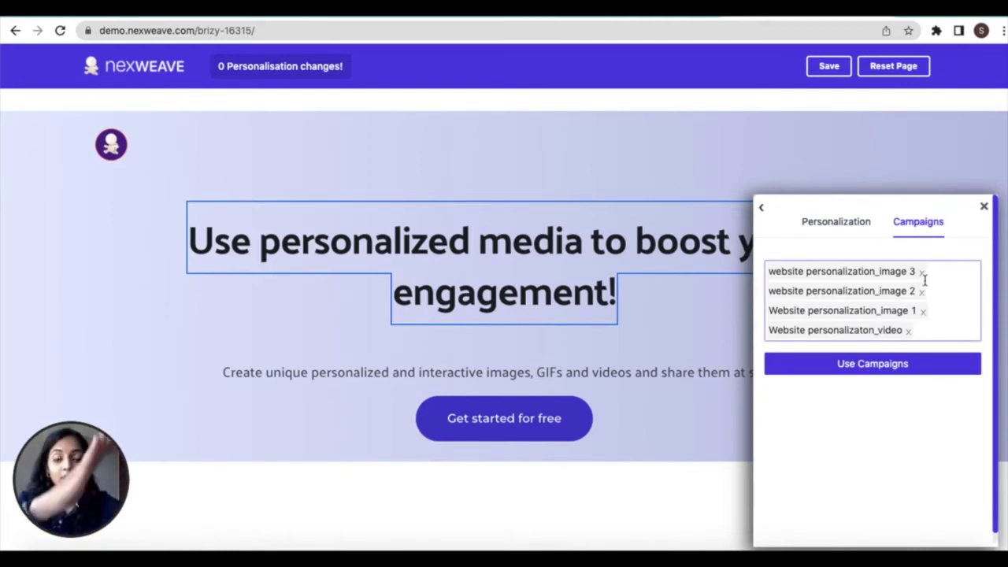
click(850, 223)
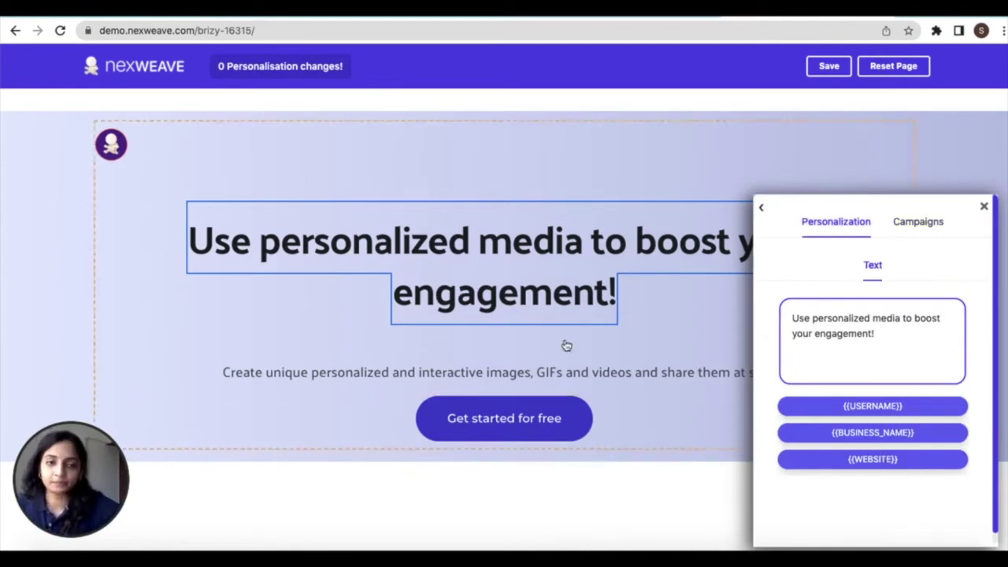
click(797, 319)
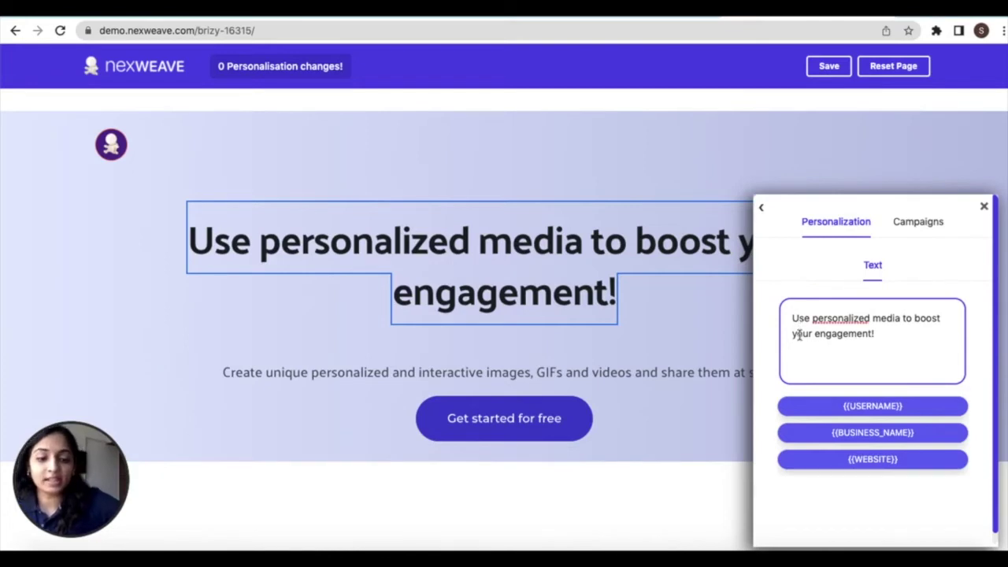
key(BackSpace)
text(u)
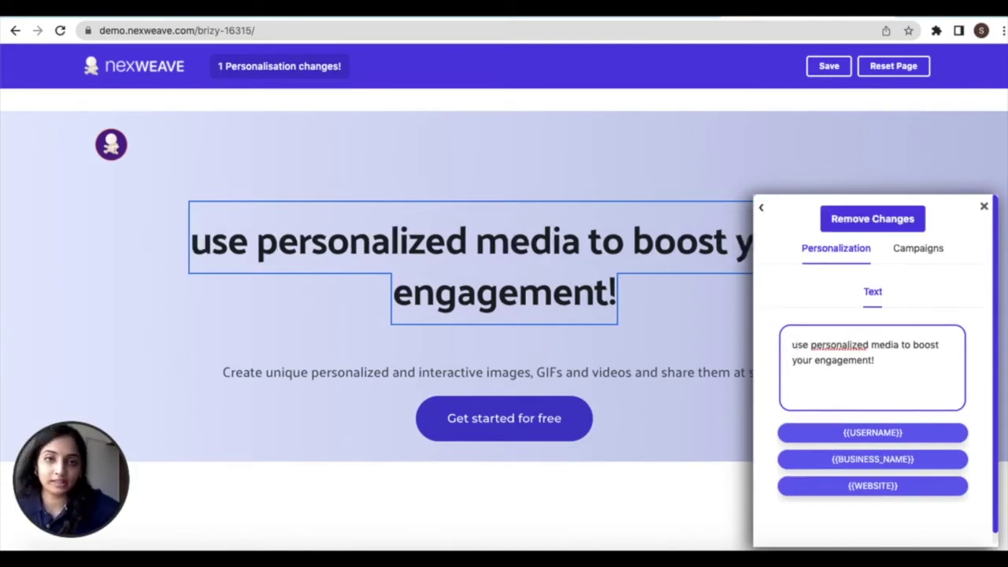
- Prefix the headline with '{{USERNAME}}, ' and select the empty block below the hero
click(871, 434)
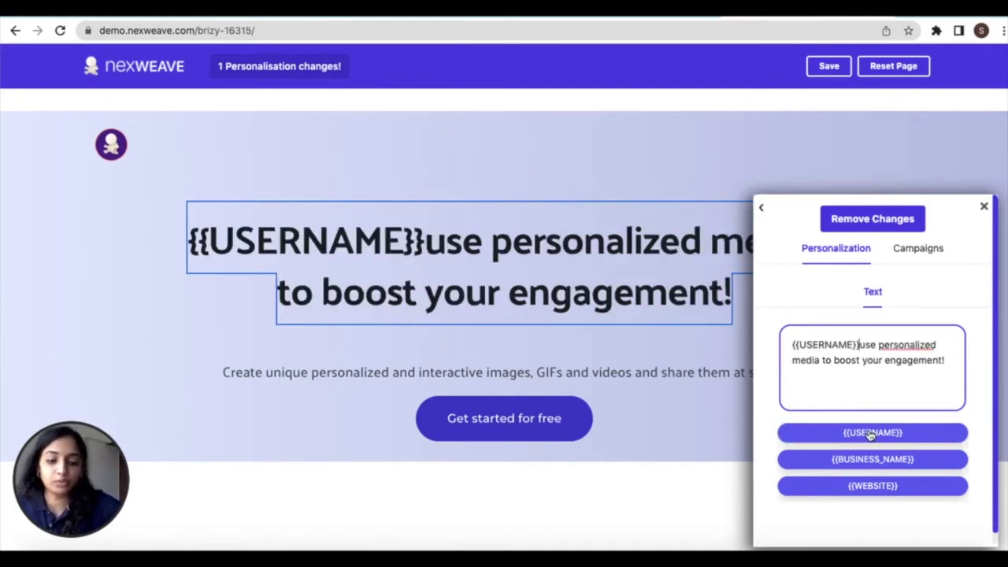
text(,)
scroll(590, 389, down, 3)
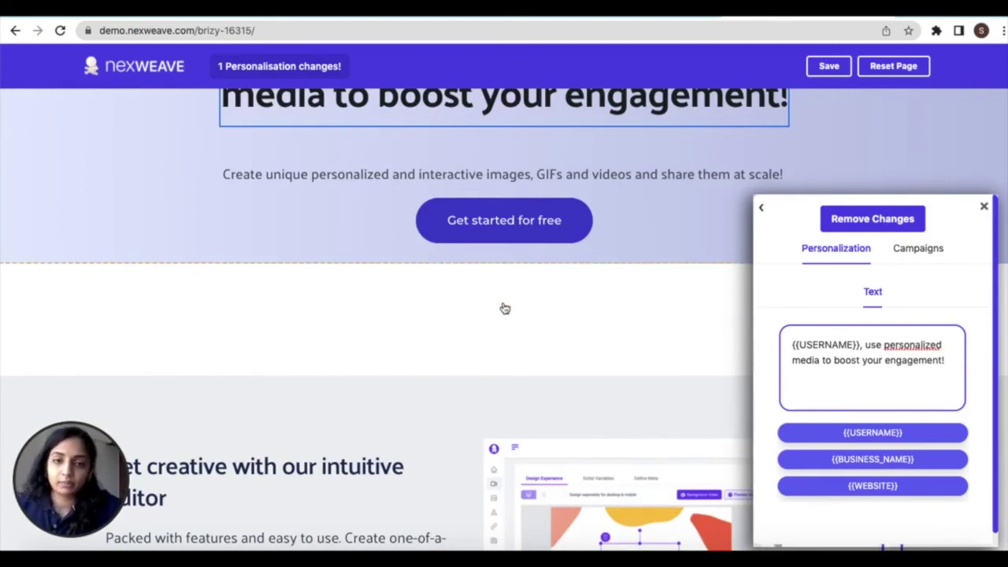
scroll(502, 324, up, 3)
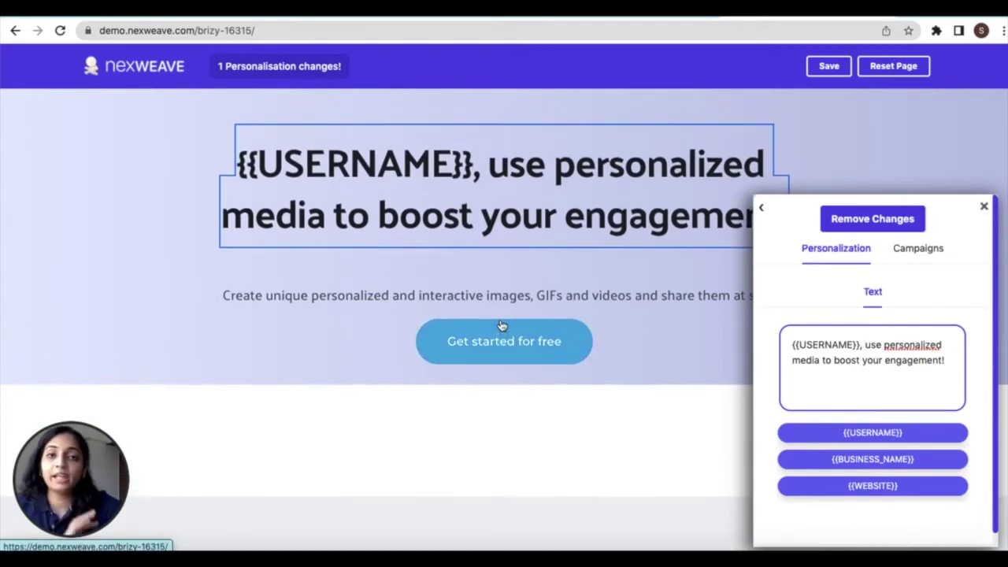
scroll(509, 410, down, 1)
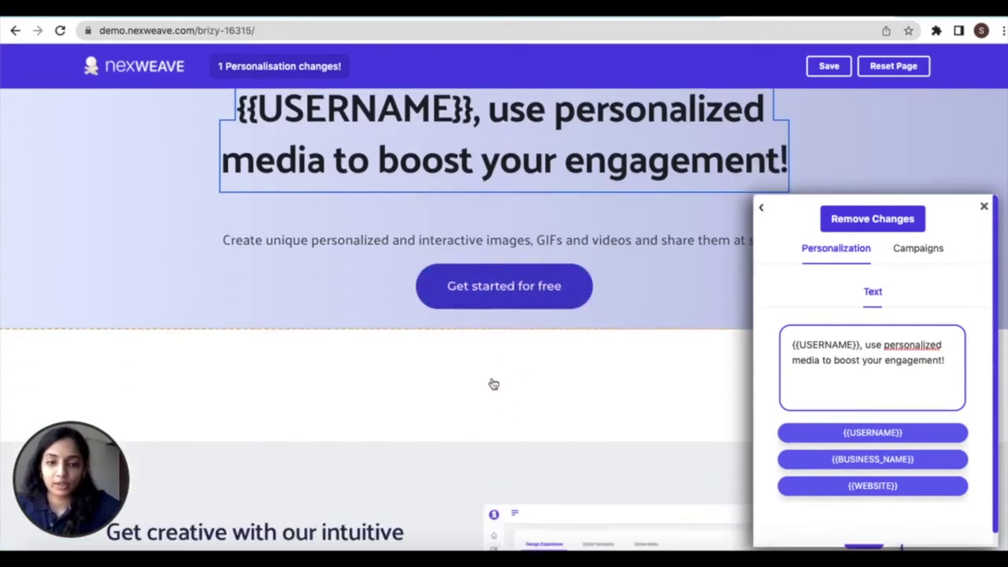
click(491, 387)
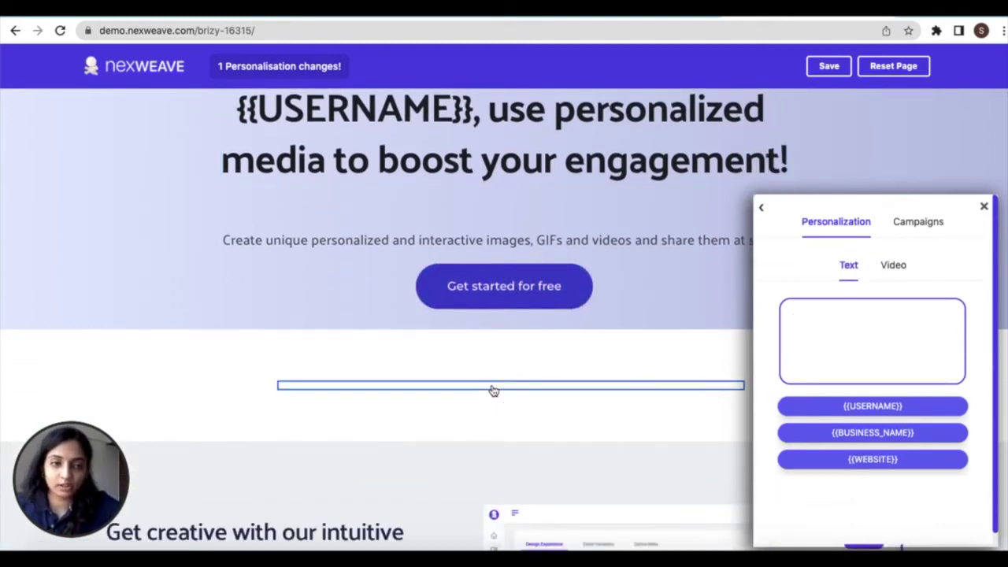
- Fill the empty block below the hero with the personalized video campaign
click(894, 268)
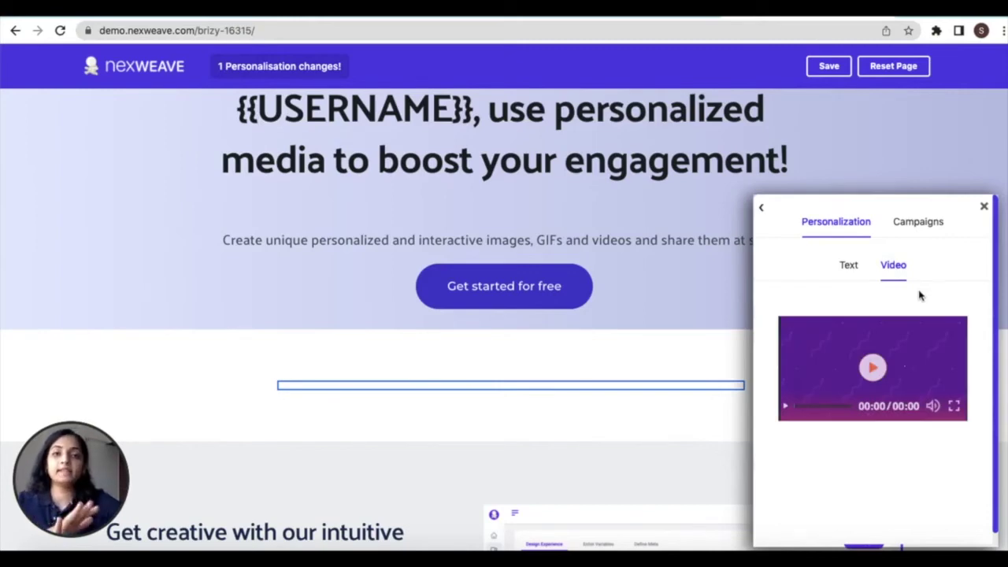
click(926, 337)
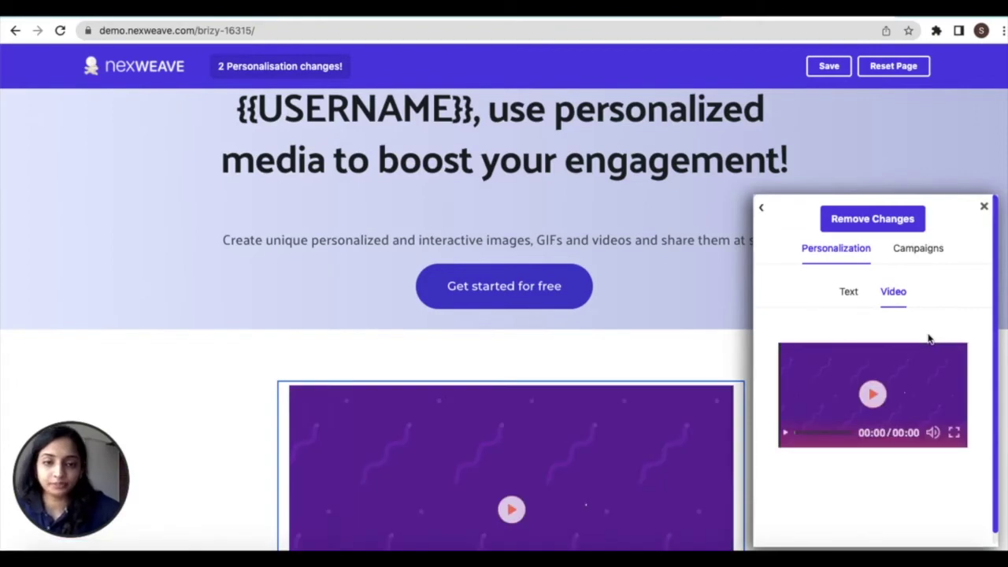
scroll(639, 366, down, 3)
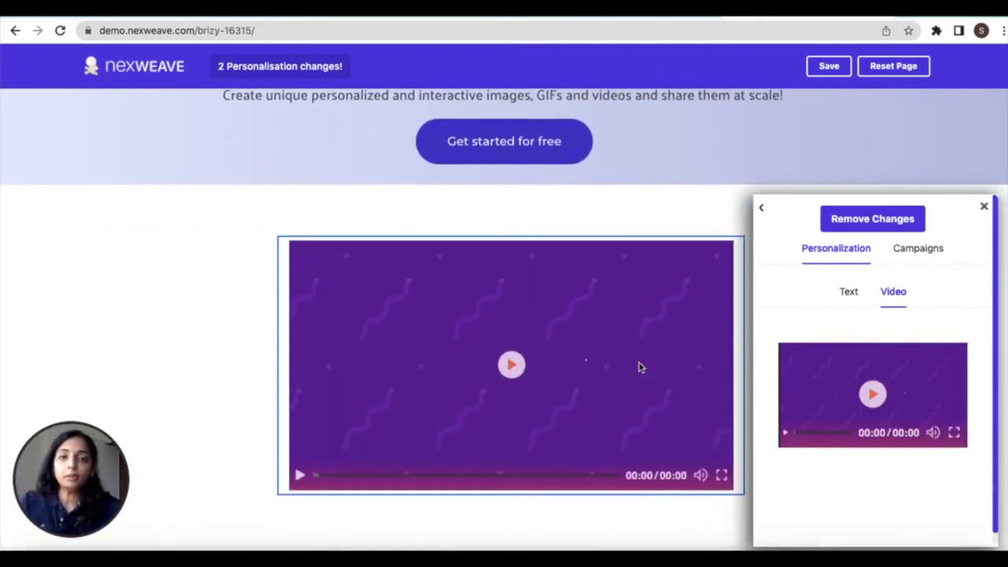
scroll(638, 365, up, 1)
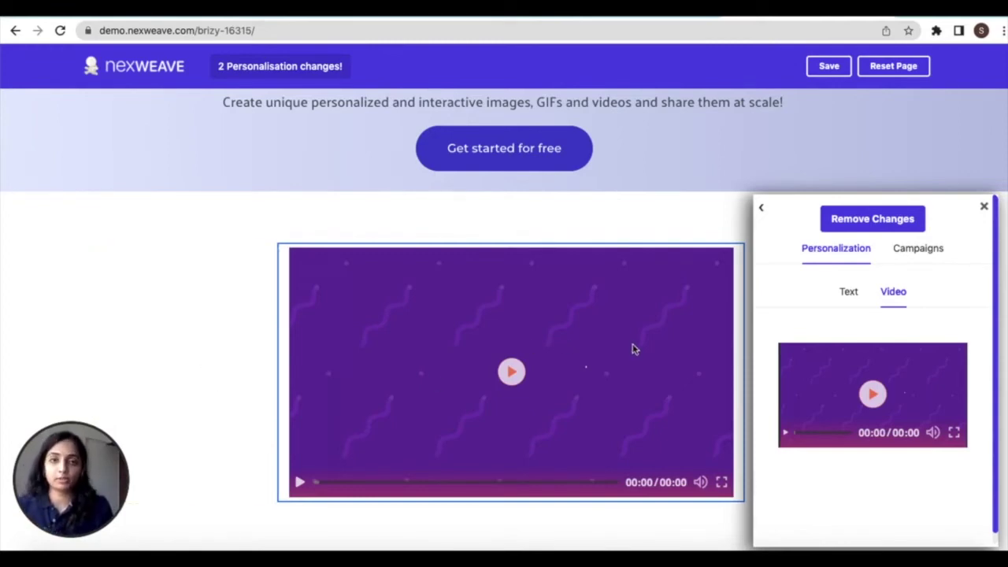
scroll(635, 349, up, 3)
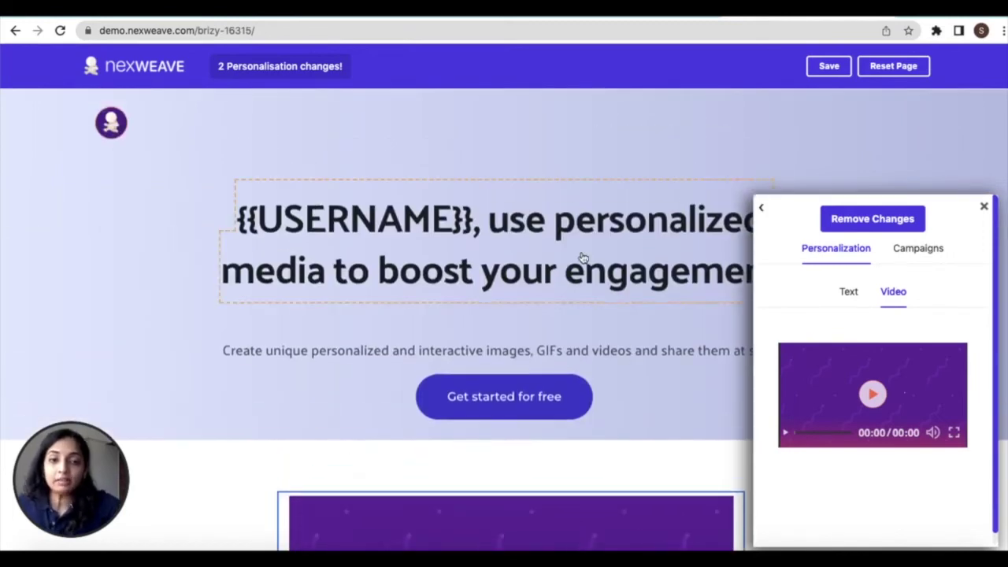
click(580, 257)
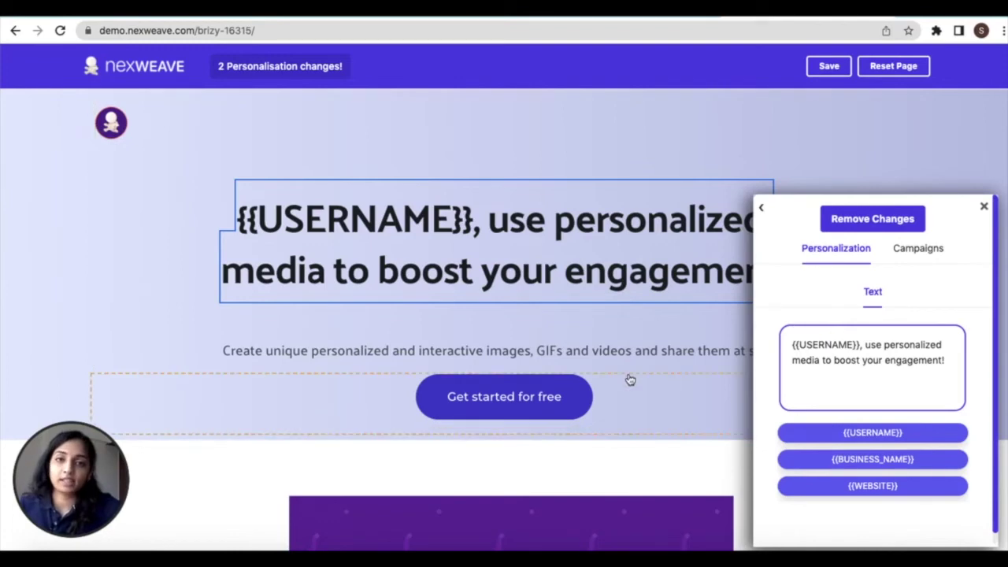
- Select the editor screenshot in the 'Get creative' section for image personalization
scroll(630, 380, down, 1)
scroll(630, 381, down, 5)
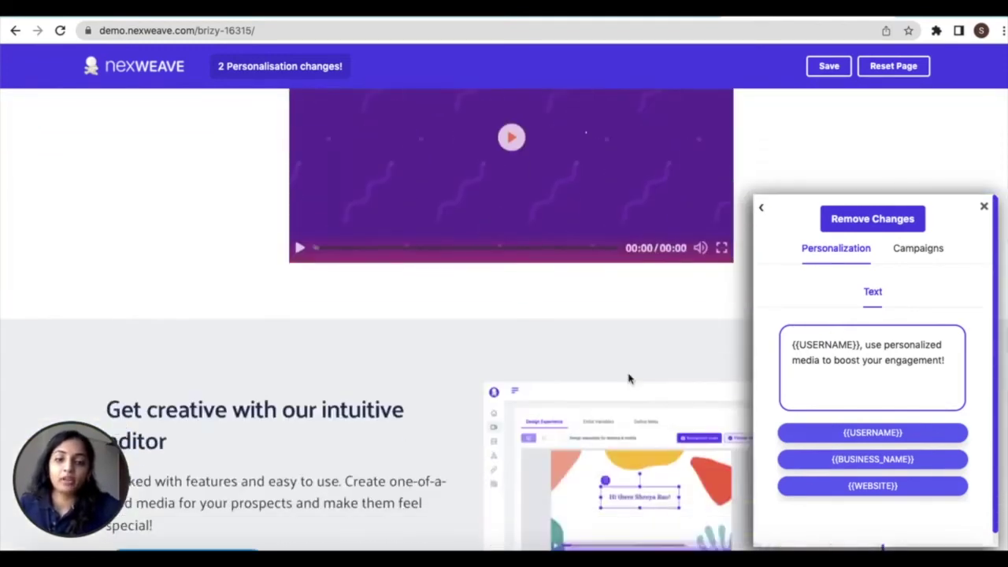
scroll(629, 380, down, 1)
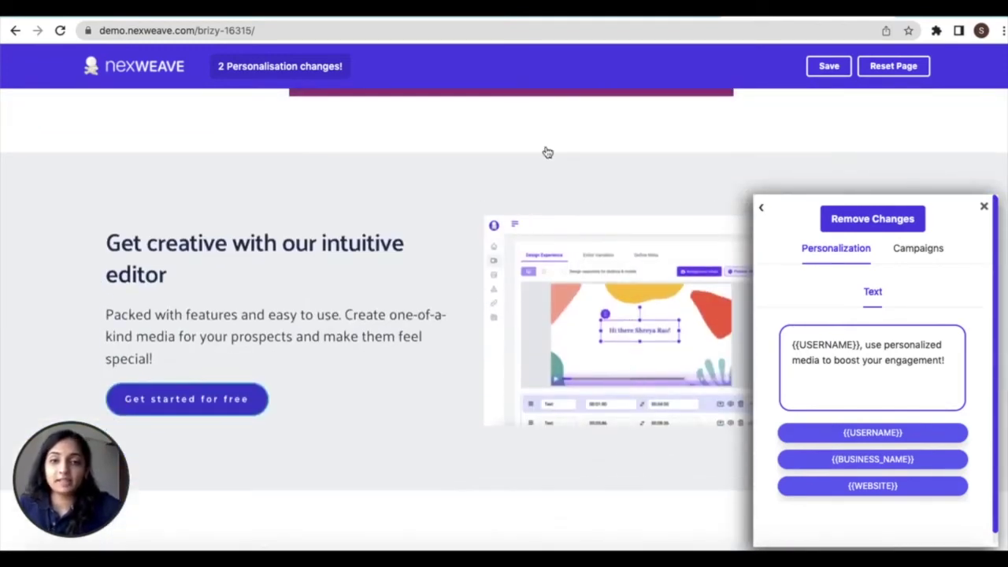
click(573, 275)
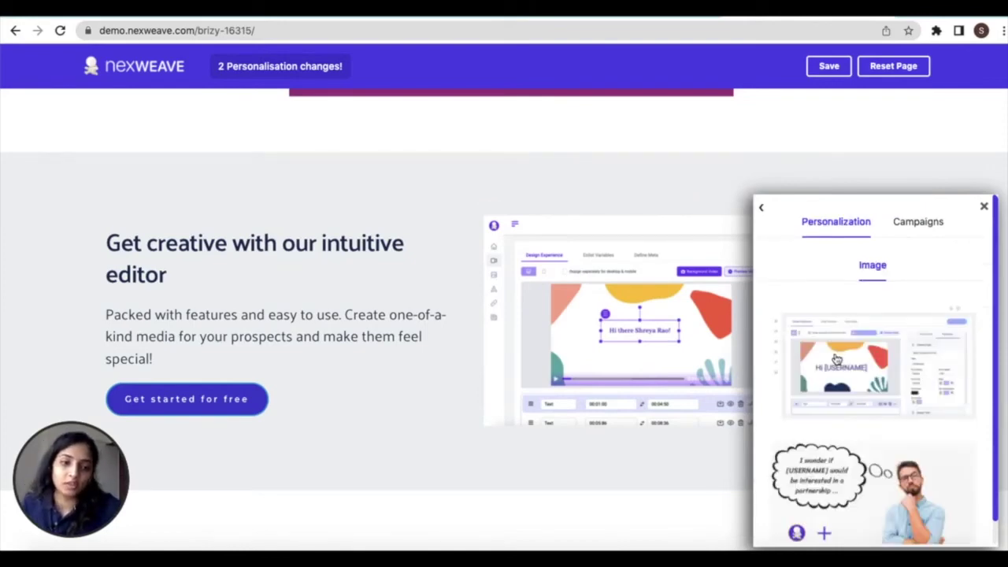
- Replace the editor screenshot with the 'Hi [USERNAME]' campaign image
click(836, 358)
scroll(874, 378, down, 2)
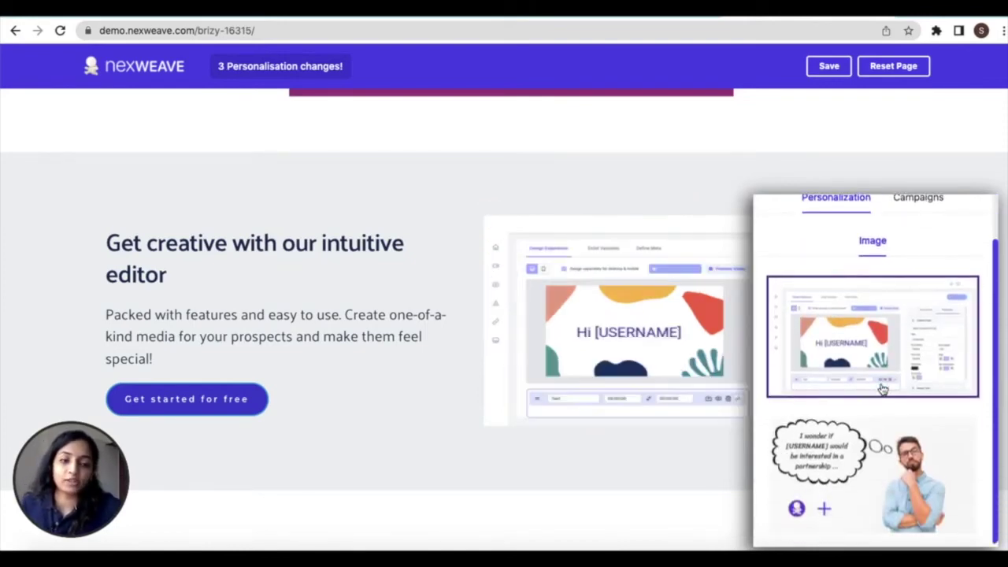
scroll(882, 387, up, 1)
scroll(881, 388, down, 1)
scroll(858, 389, up, 2)
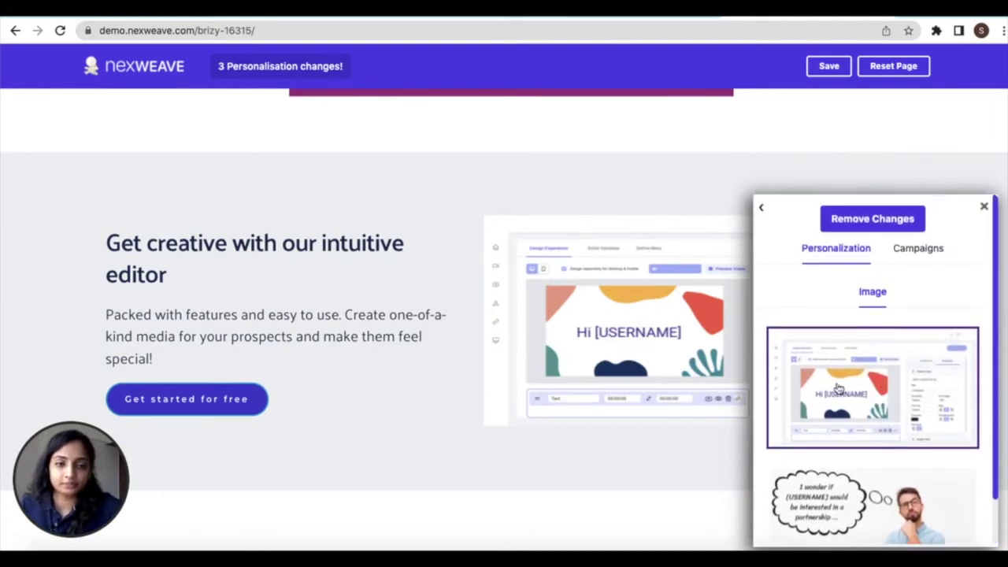
scroll(633, 406, down, 1)
scroll(633, 406, down, 4)
scroll(872, 394, down, 2)
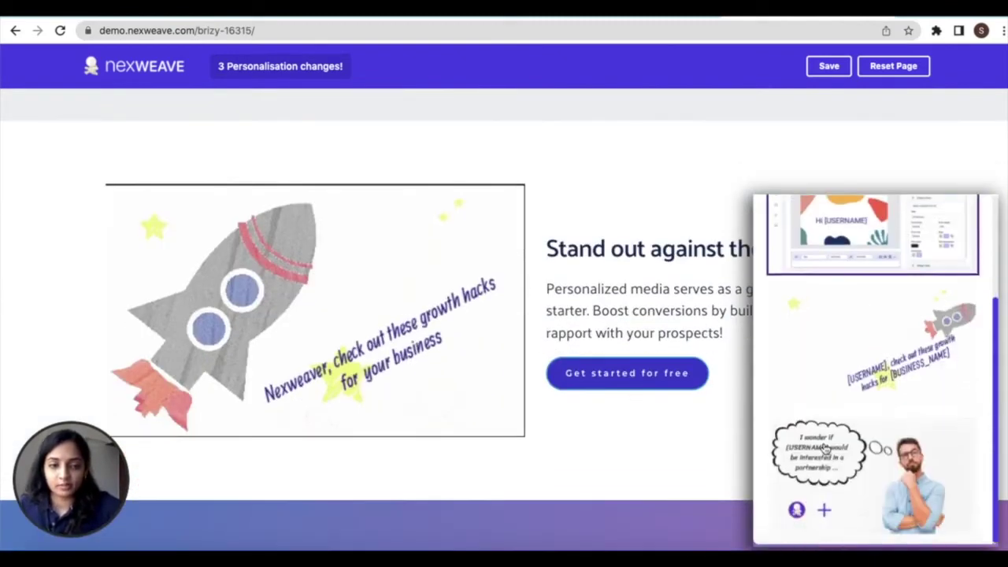
- Give 'Stand out' the thinking-man image and 'Watch your growth' the [USERNAME] rocket image
click(870, 472)
scroll(501, 478, down, 4)
click(819, 354)
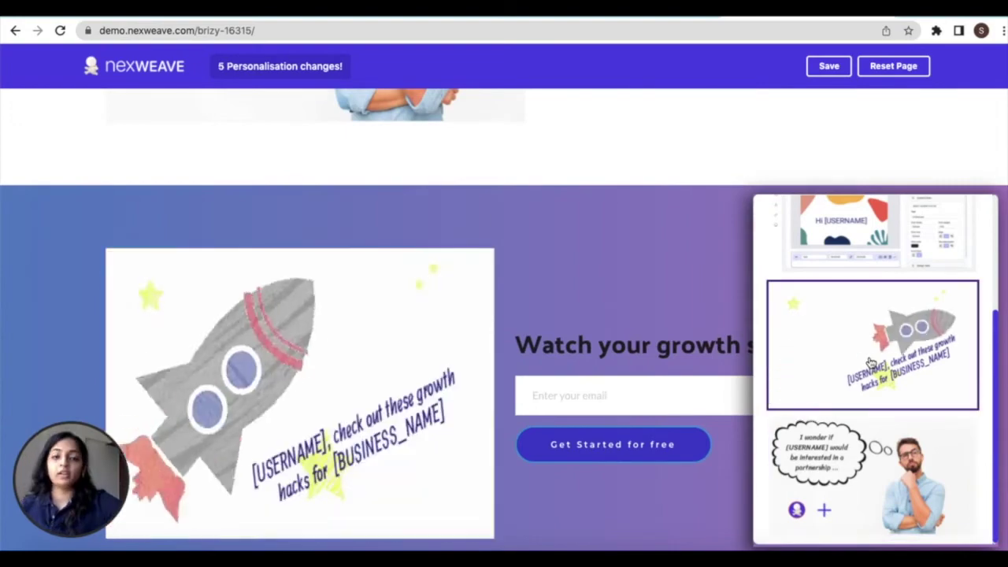
scroll(680, 288, up, 4)
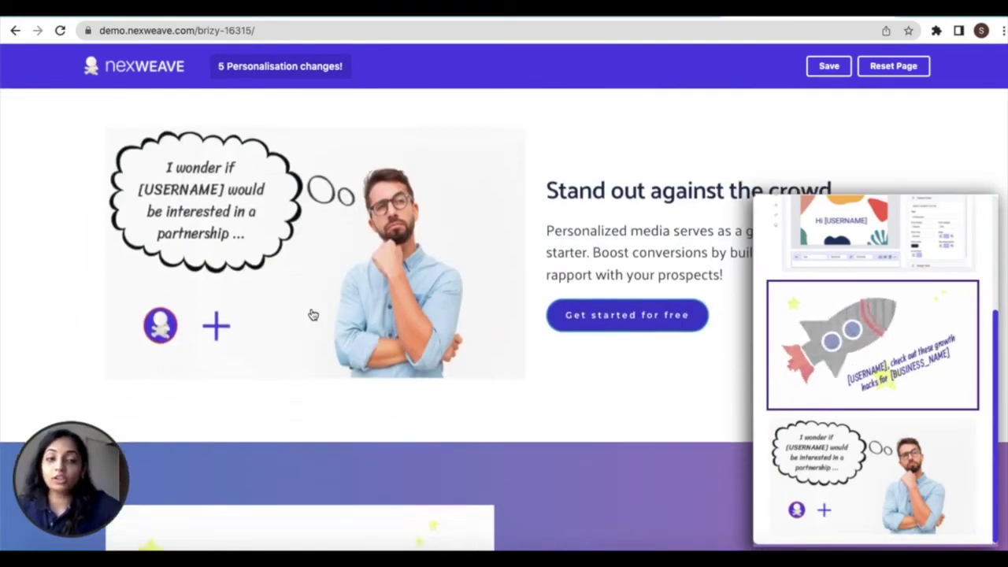
scroll(312, 314, down, 2)
scroll(312, 314, down, 1)
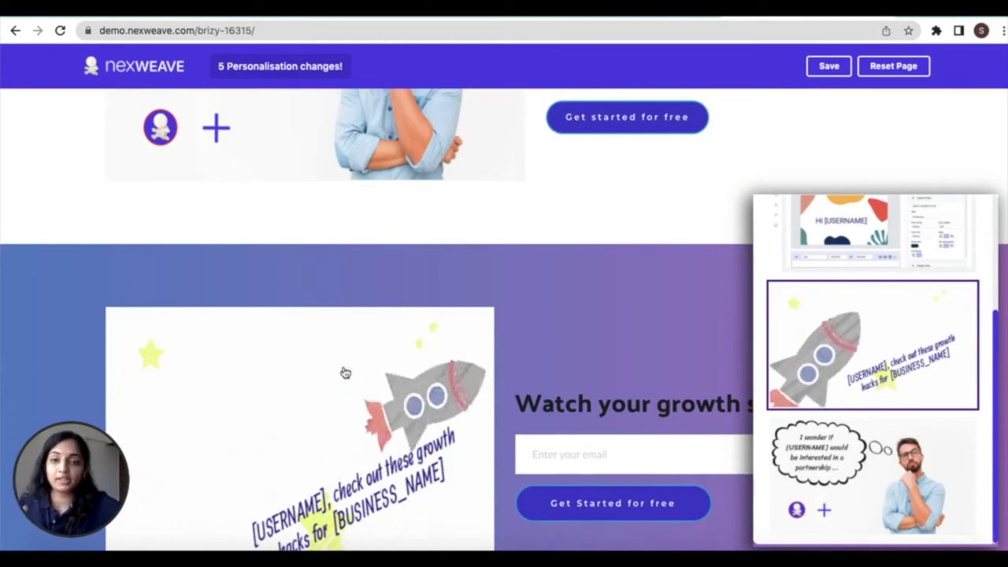
scroll(527, 340, down, 2)
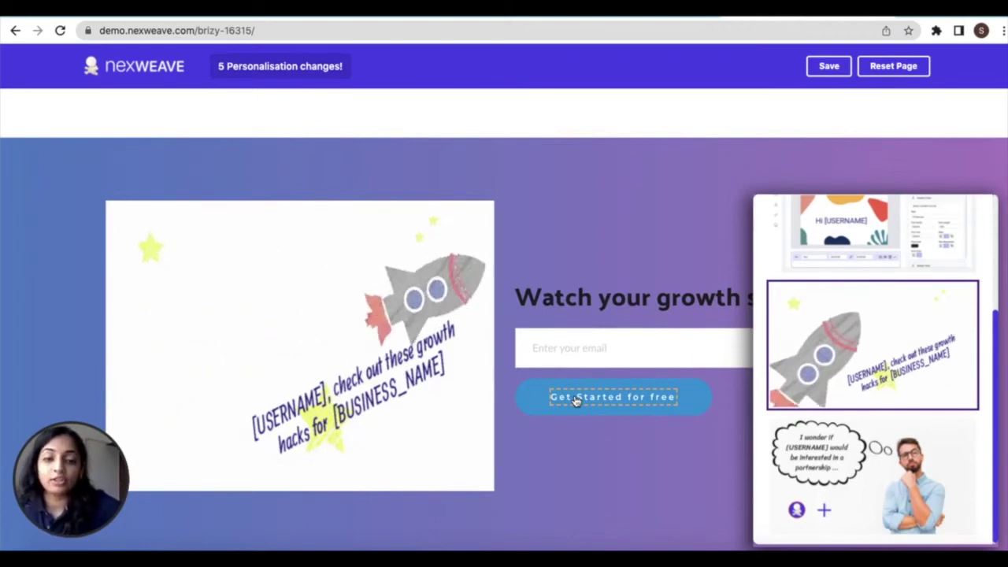
- Append ', {{USERNAME}}' to the 'Get Started for free' button text
click(576, 306)
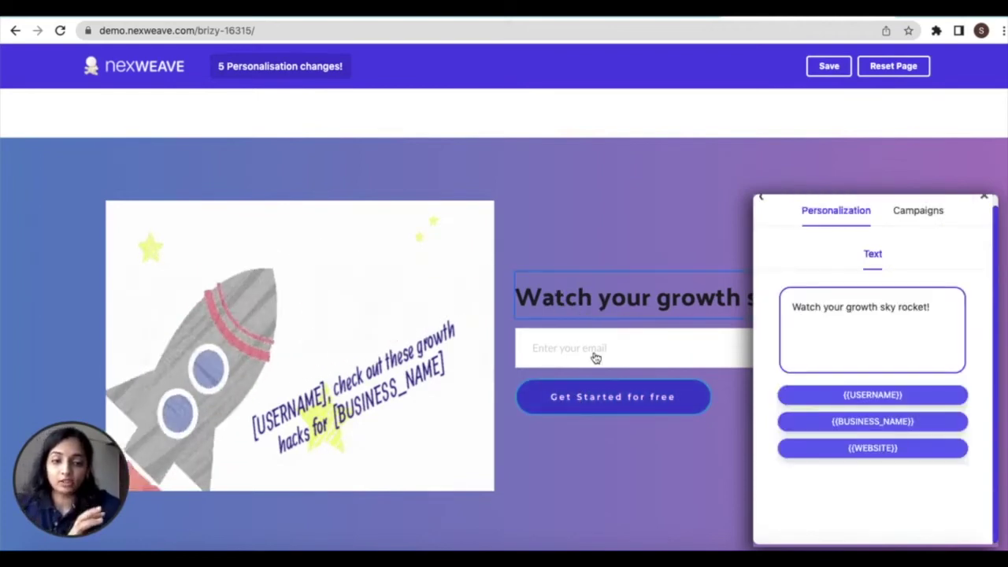
click(608, 401)
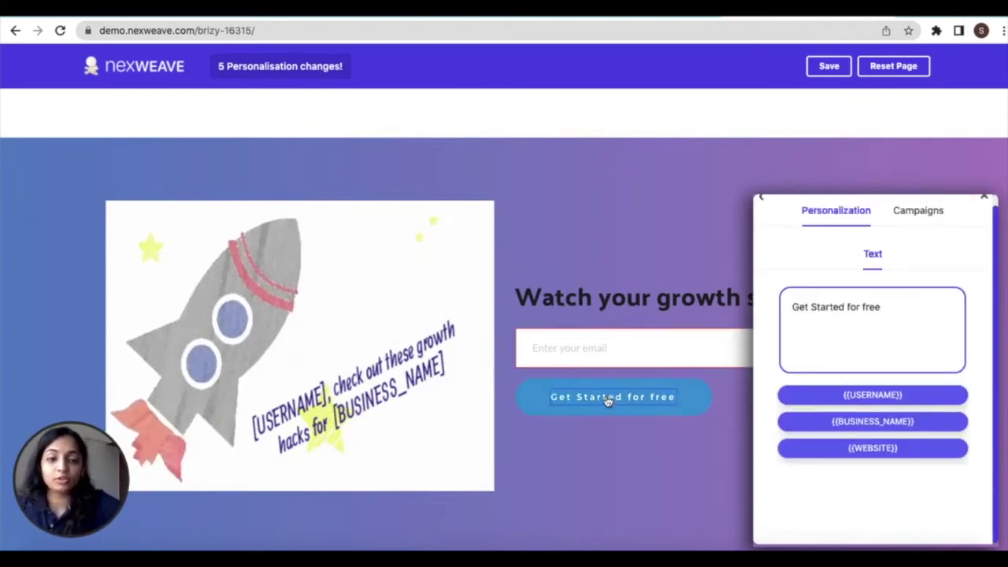
click(886, 308)
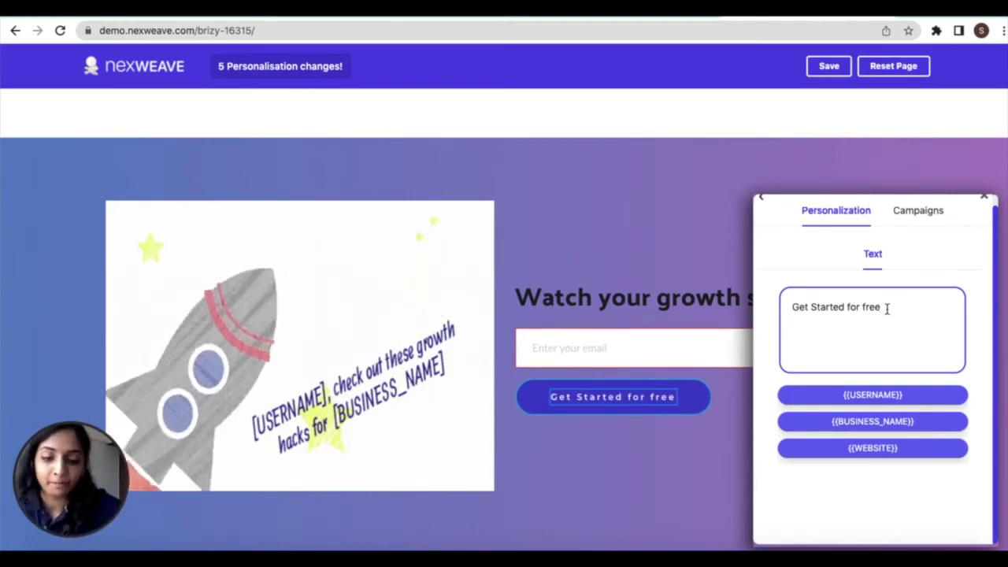
text(,)
click(889, 421)
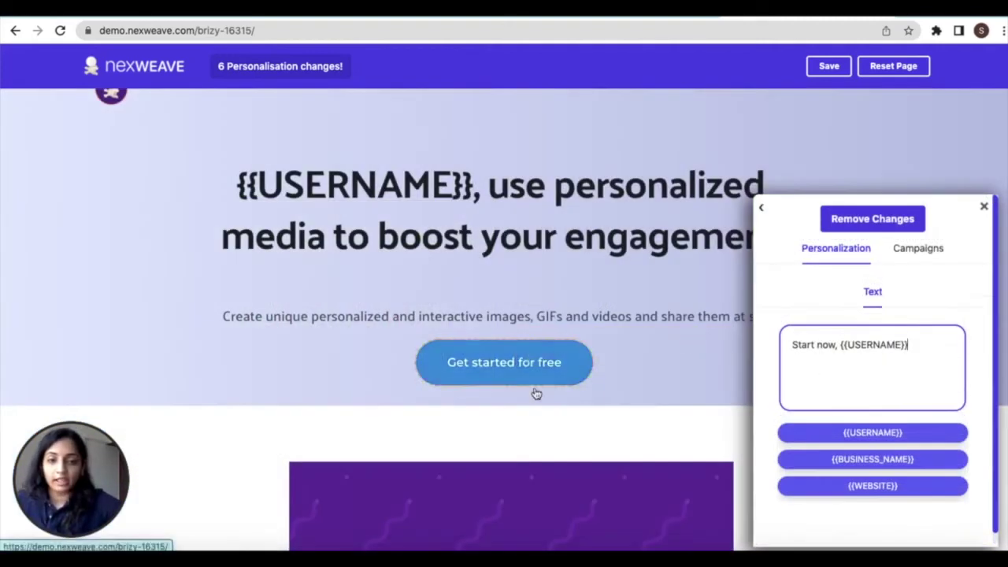
- Review the hero headline's personalized {{USERNAME}} text
scroll(540, 423, down, 1)
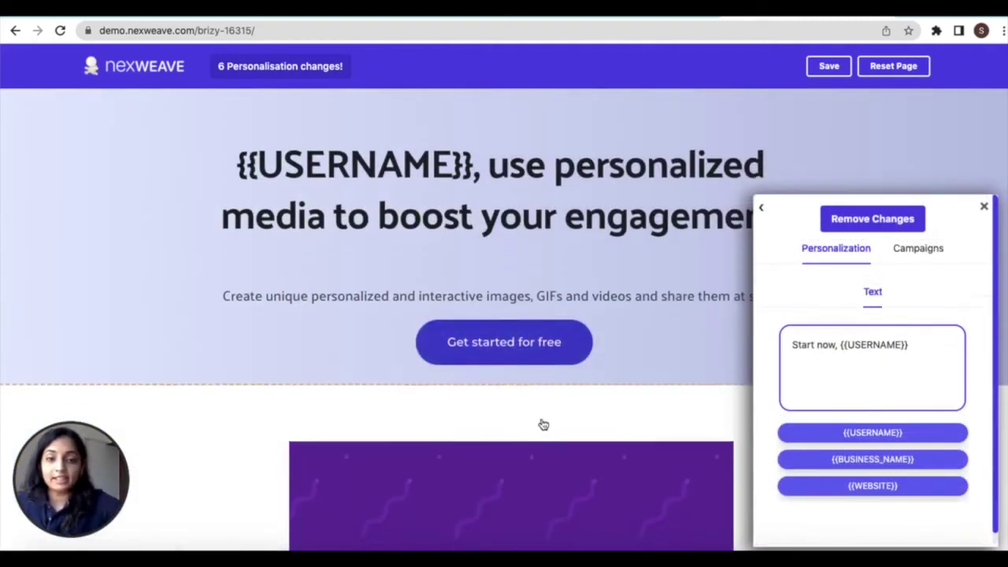
scroll(527, 331, up, 1)
click(512, 244)
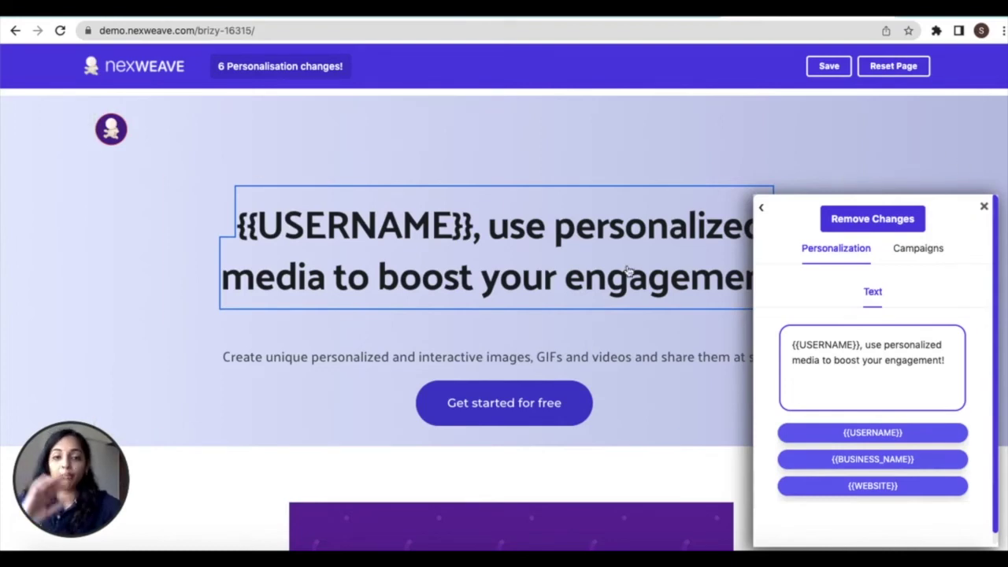
scroll(628, 270, down, 7)
scroll(627, 270, up, 8)
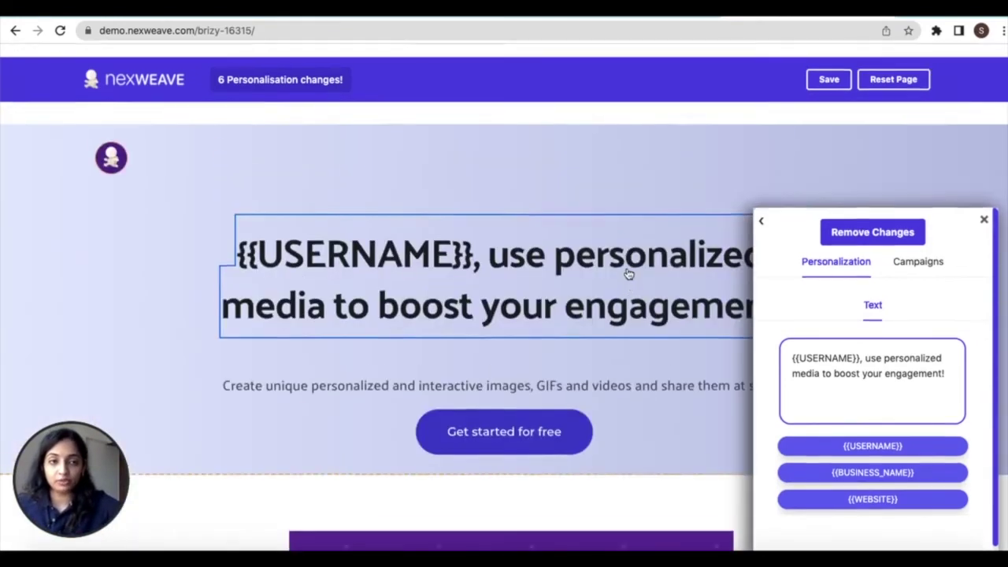
scroll(628, 270, down, 1)
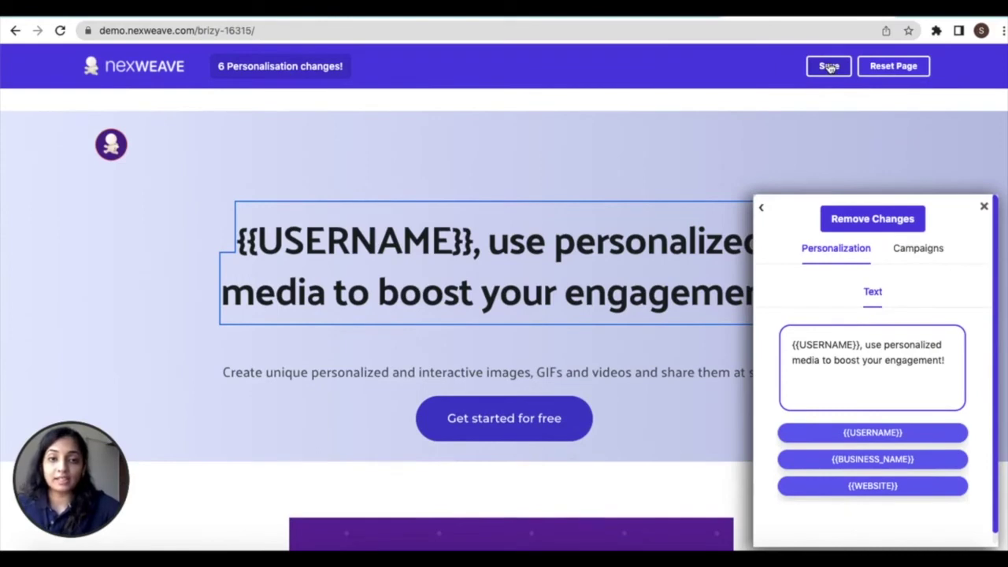
- Save the personalization data and open a new Incognito window
click(829, 68)
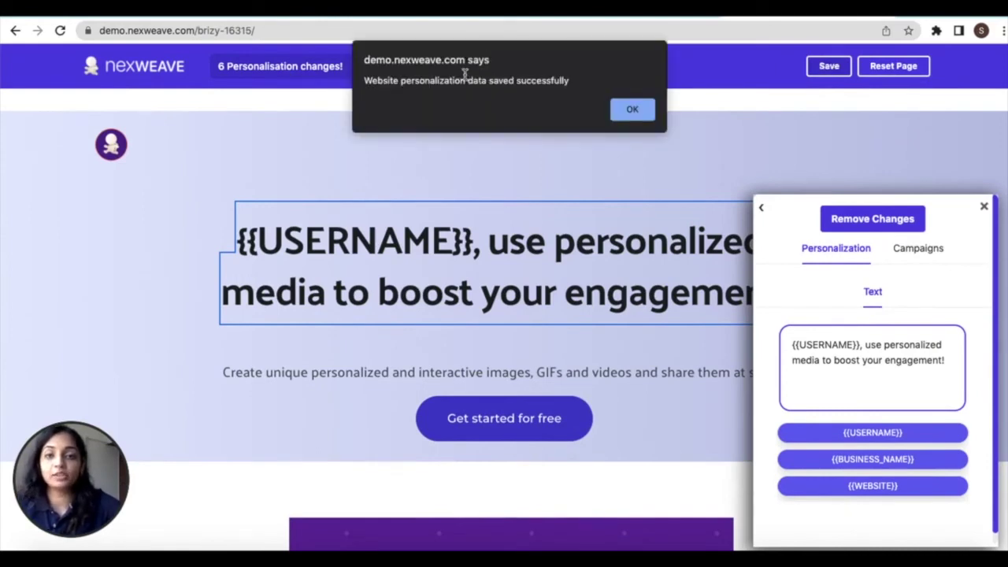
click(631, 111)
key(ctrl+shift+n)
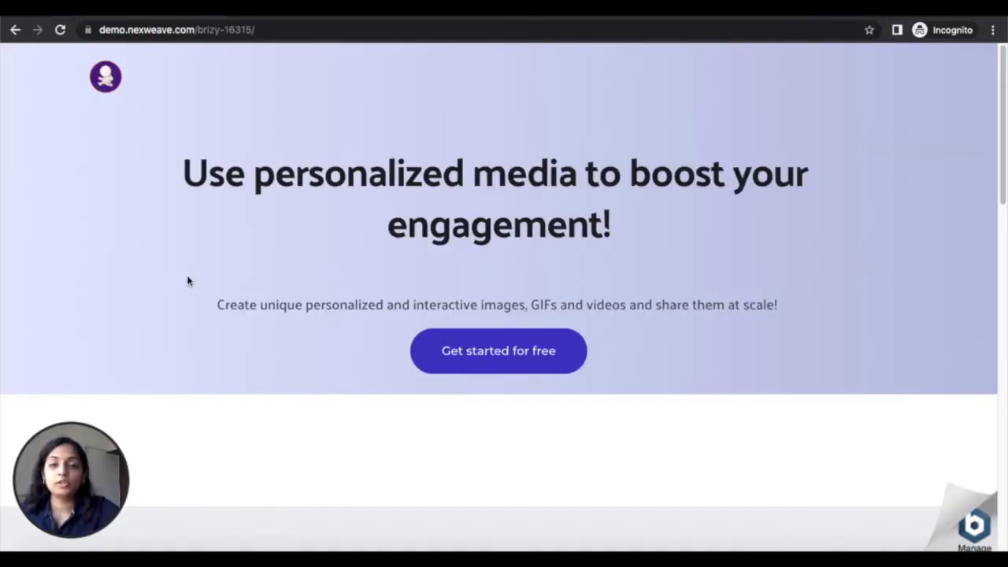
- Check the unpersonalized page in Incognito and select its demo.nexweave.com/brizy-16315 URL
scroll(329, 289, down, 4)
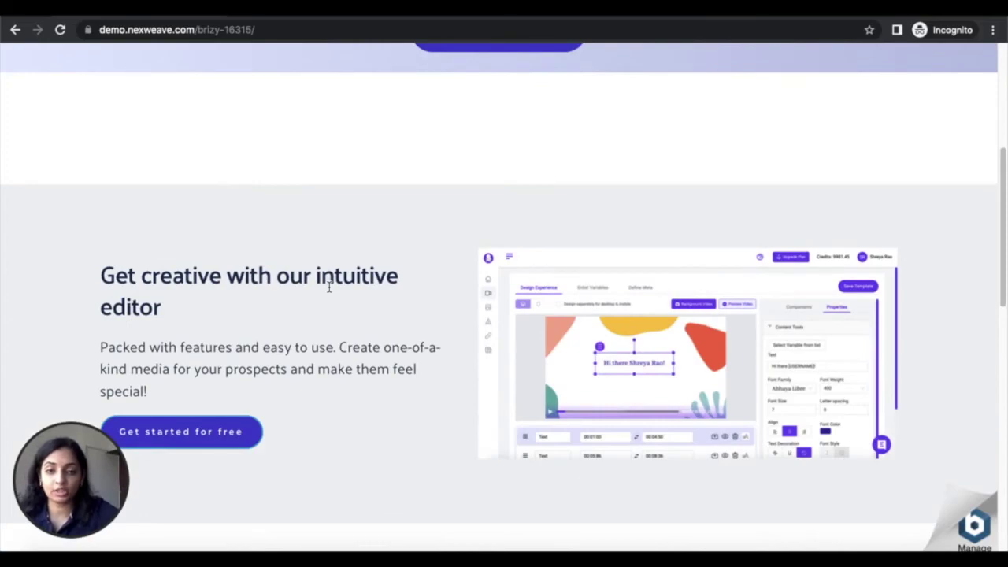
scroll(328, 288, down, 6)
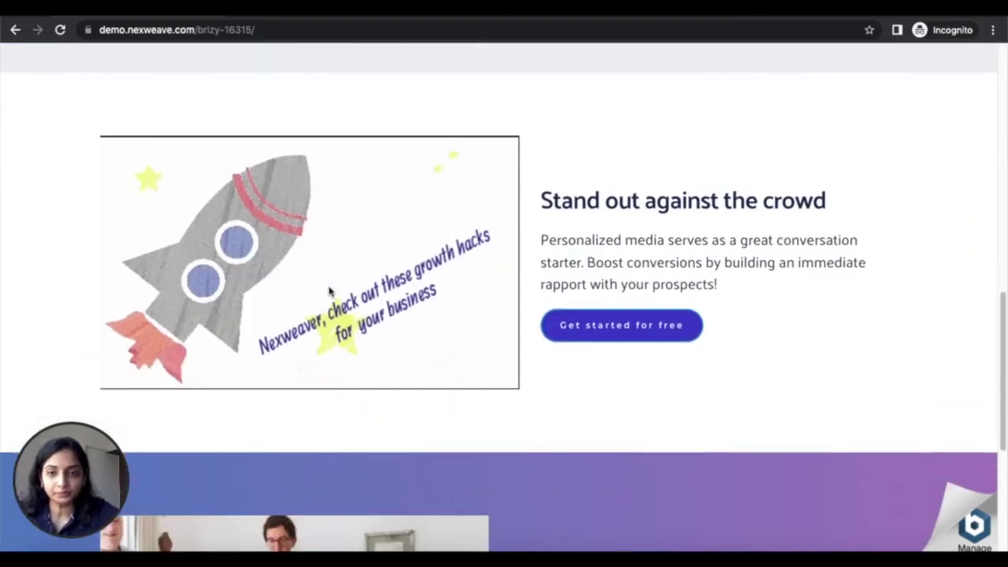
scroll(328, 290, down, 2)
scroll(328, 290, up, 12)
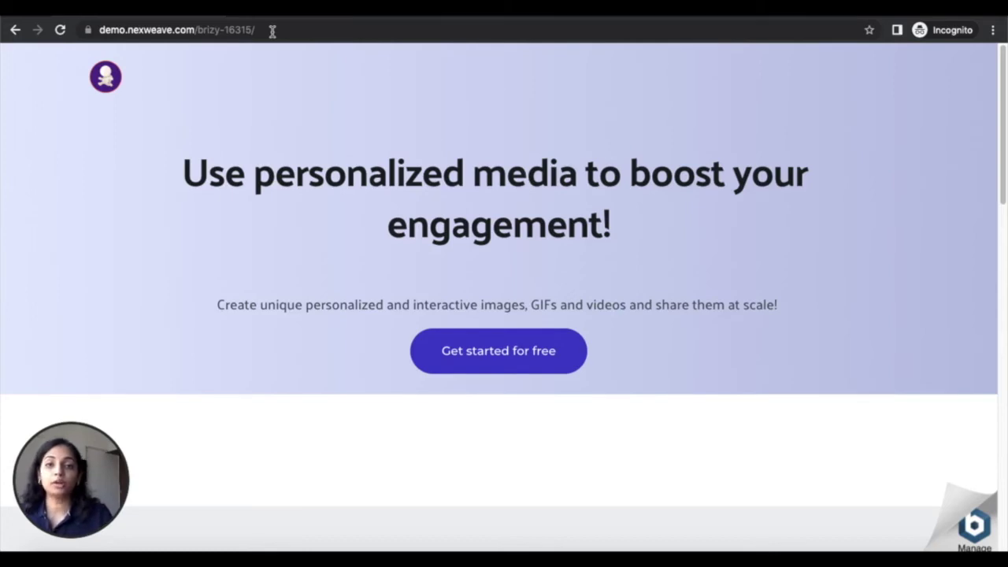
click(272, 30)
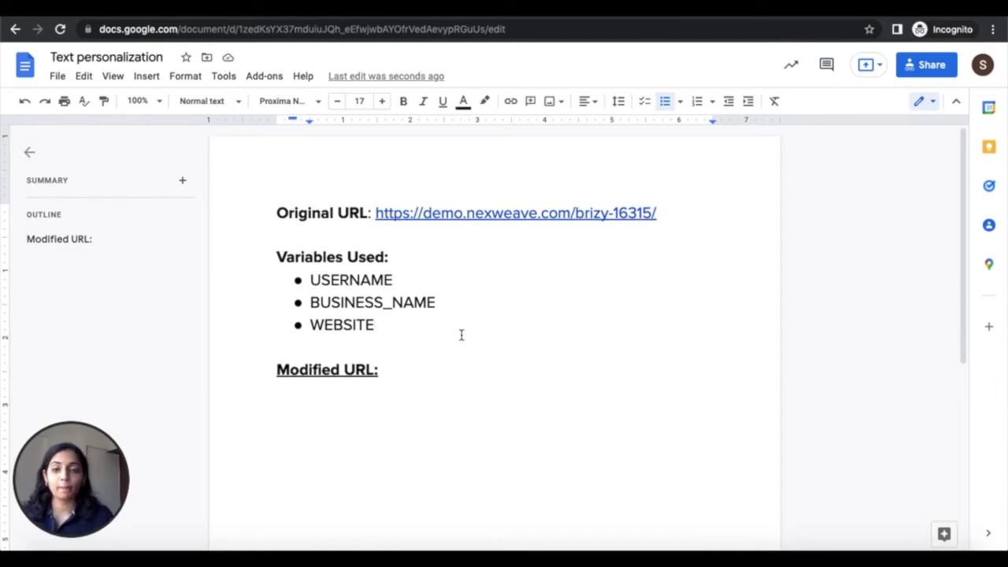
click(407, 366)
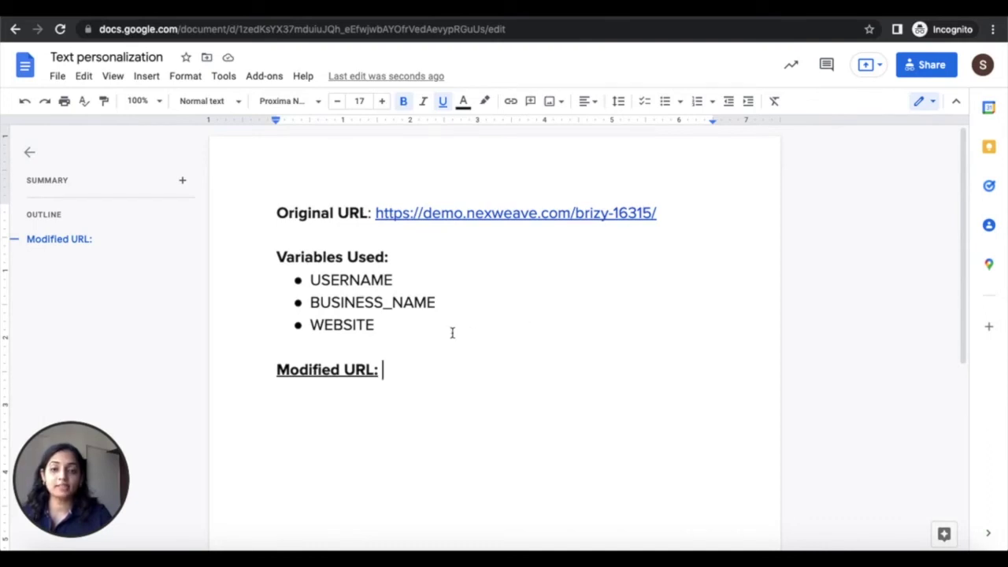
drag(310, 277, 383, 327)
click(398, 357)
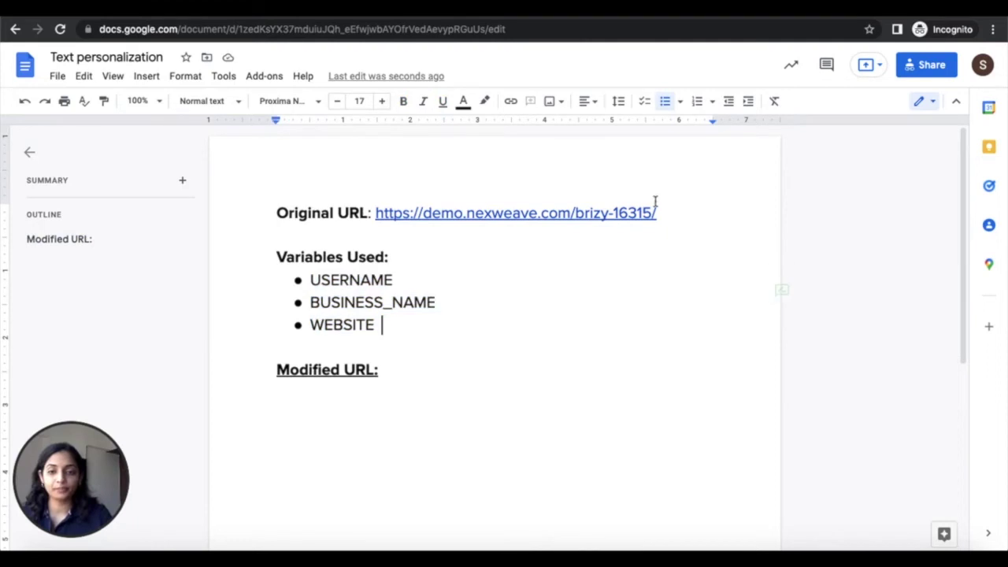
drag(660, 213, 375, 212)
key(ctrl+c)
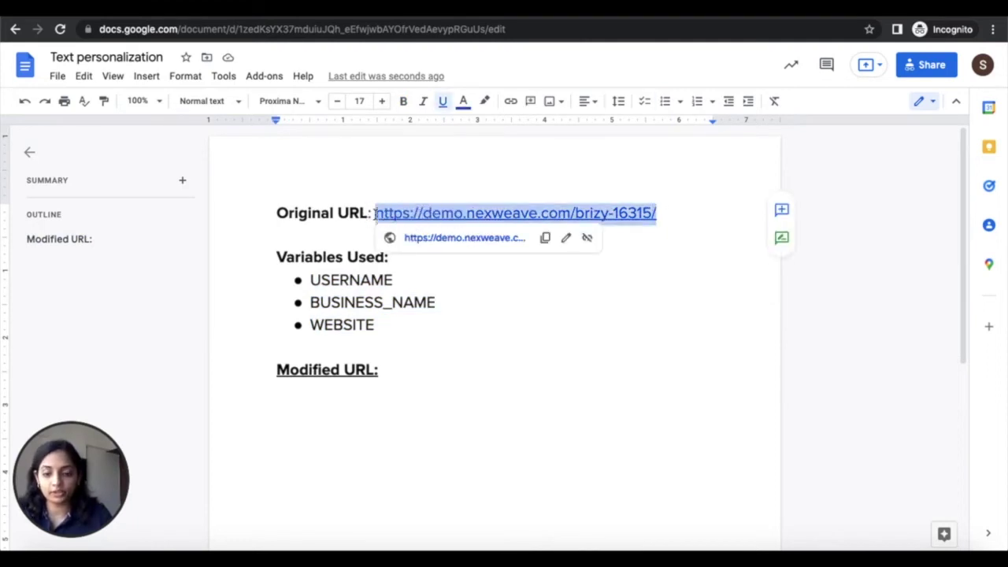
click(393, 369)
key(ctrl+v)
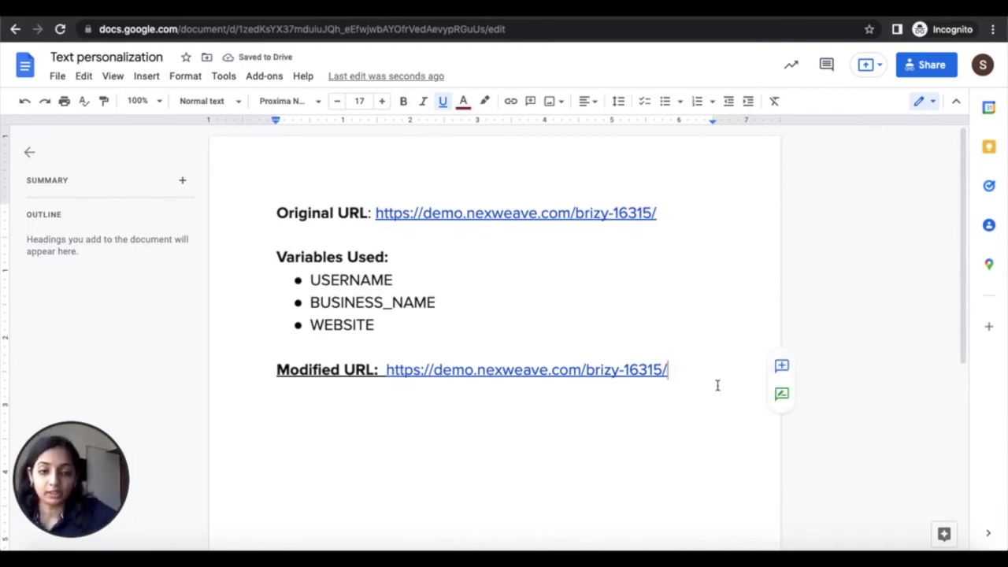
text(?)
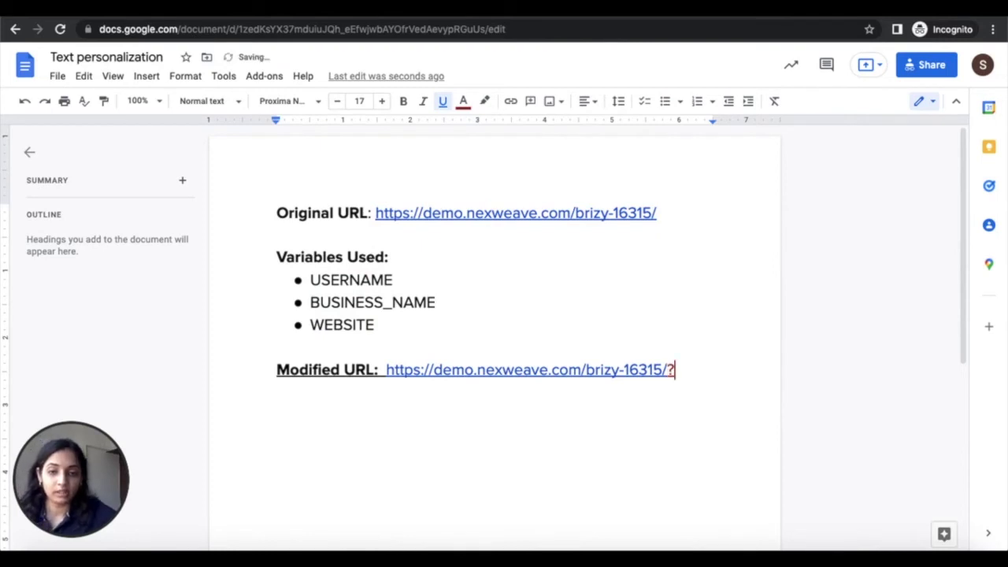
text(VA)
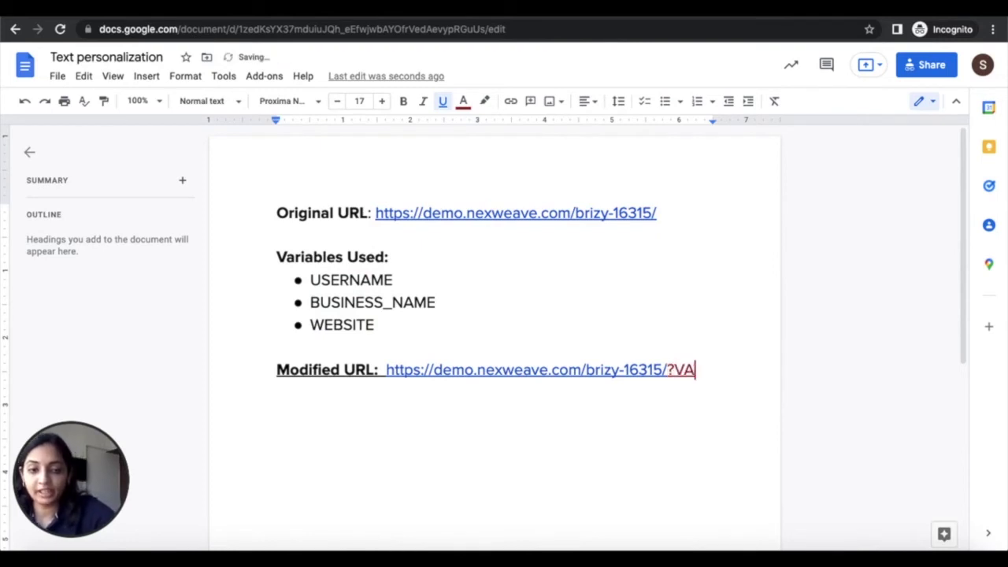
text(R_)
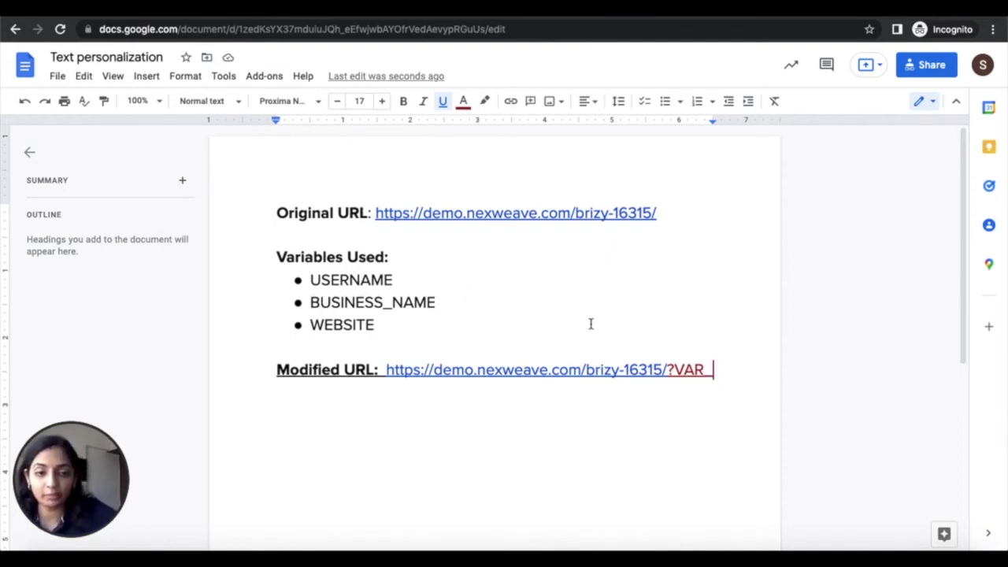
- Complete the URL parameters: VAR_USERNAME set to a sample name, VAR_BUSINESS_NAME=Amazon, VAR_WEBSITE=amazon.com
text(USERNAME)
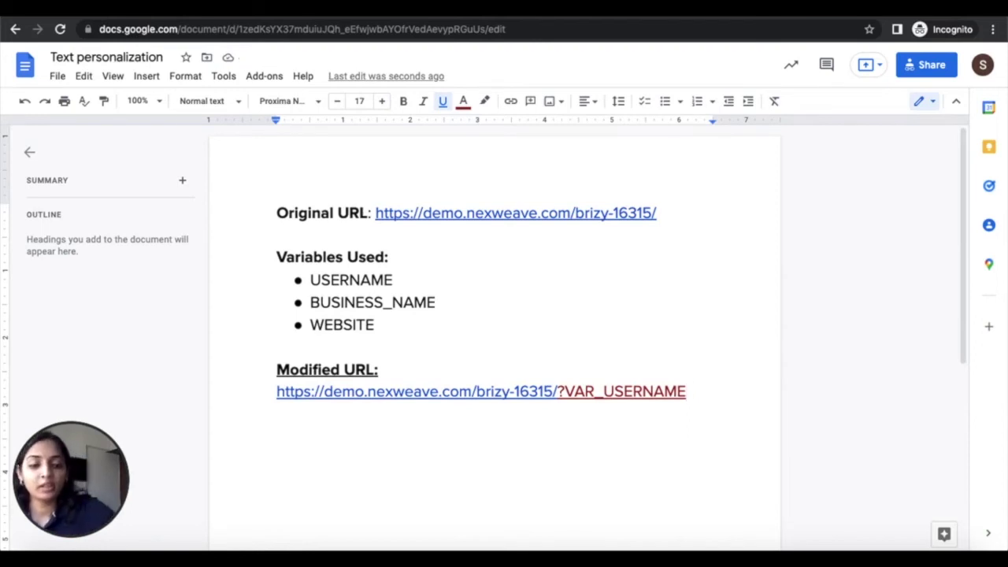
text(=)
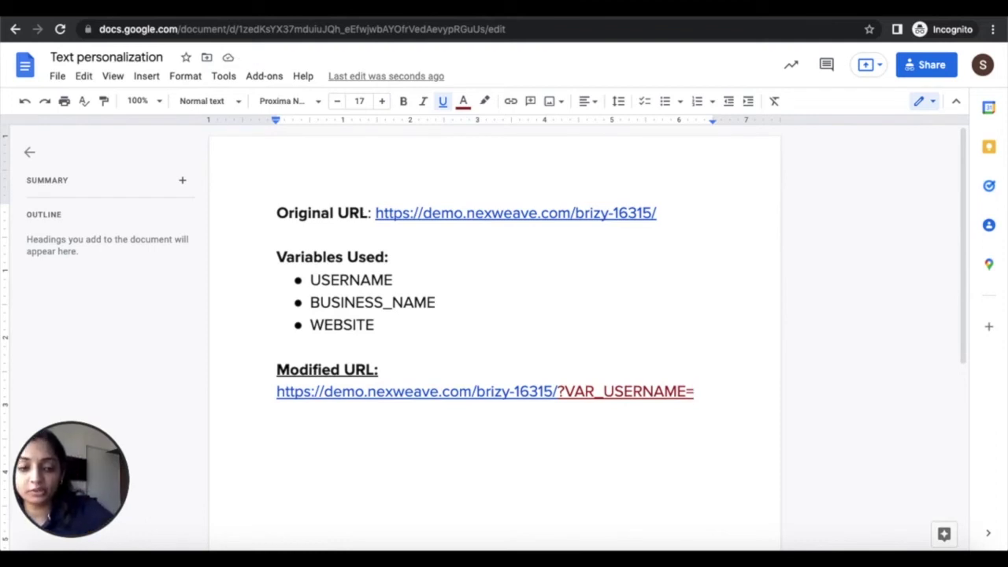
text(John)
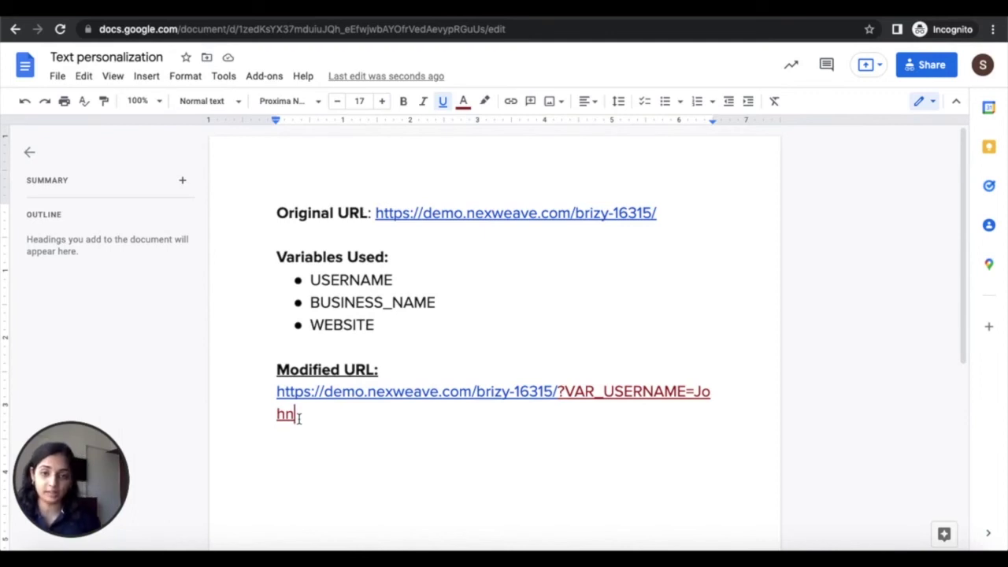
text(&)
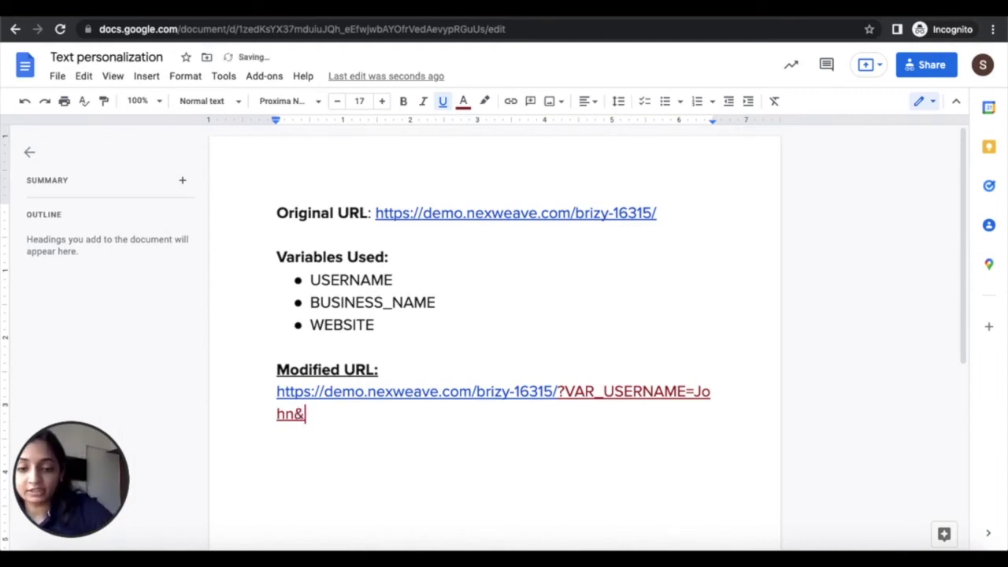
text(VAR_BUSINESS_NAME)
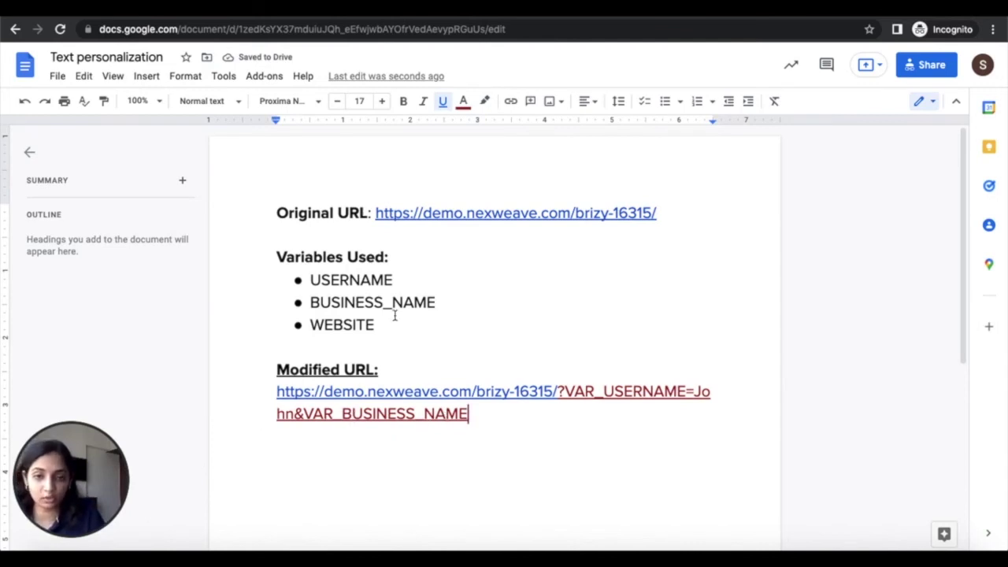
text(=)
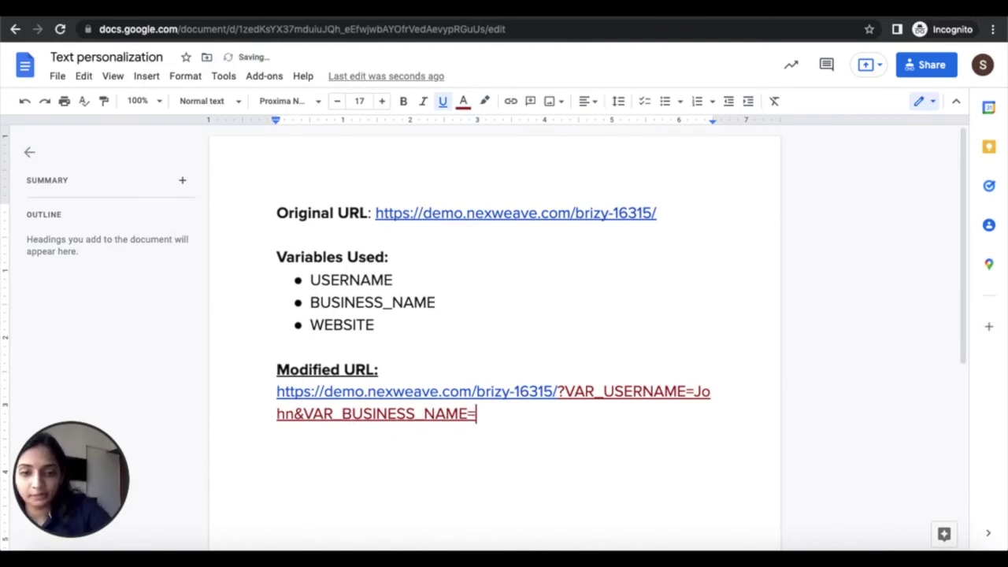
text(Am)
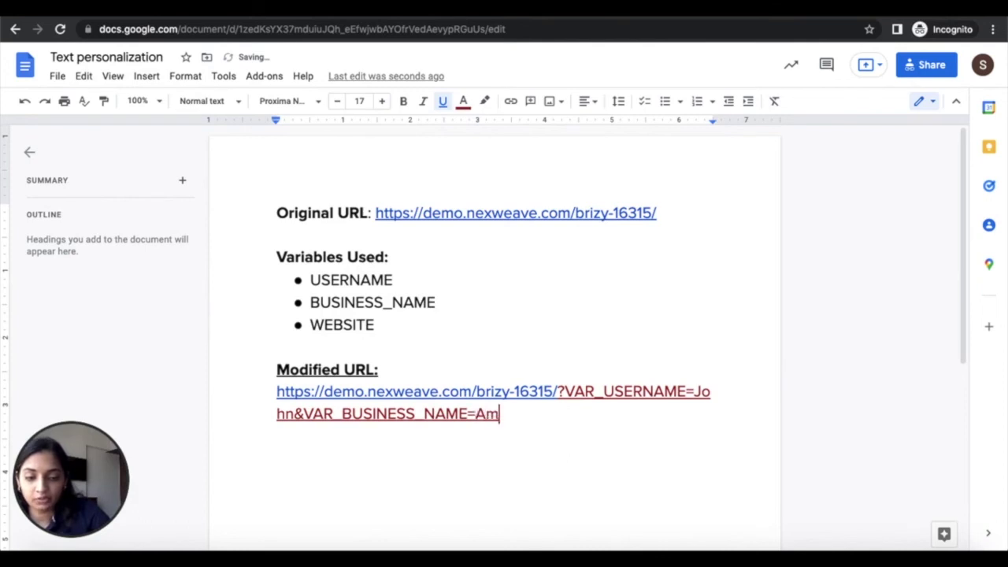
text(azon)
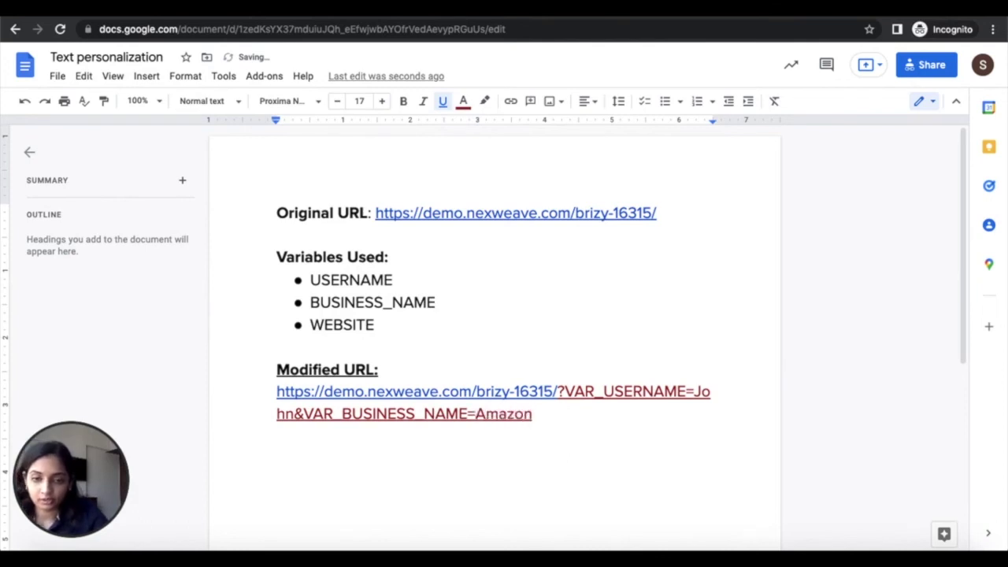
text(&)
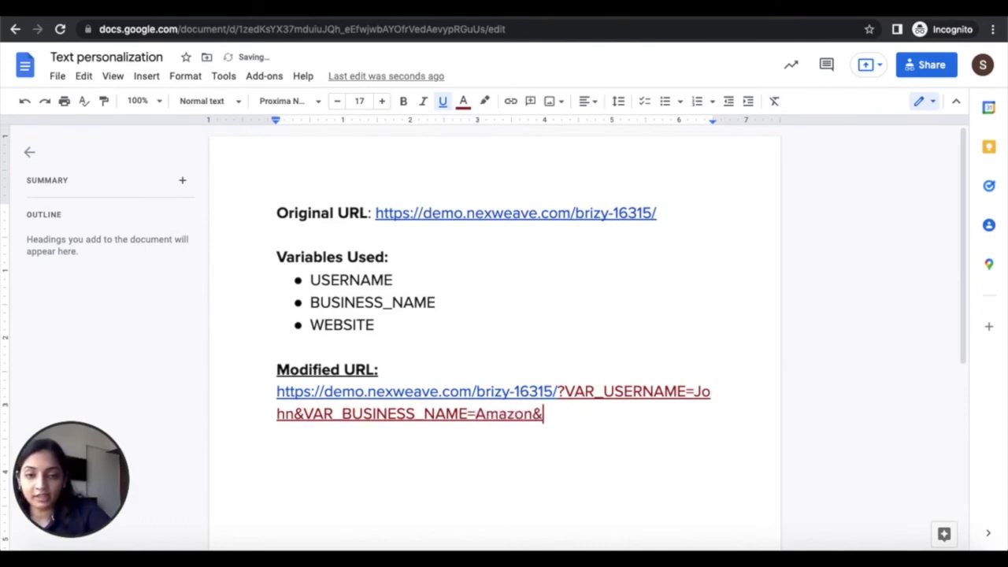
text(VAR)
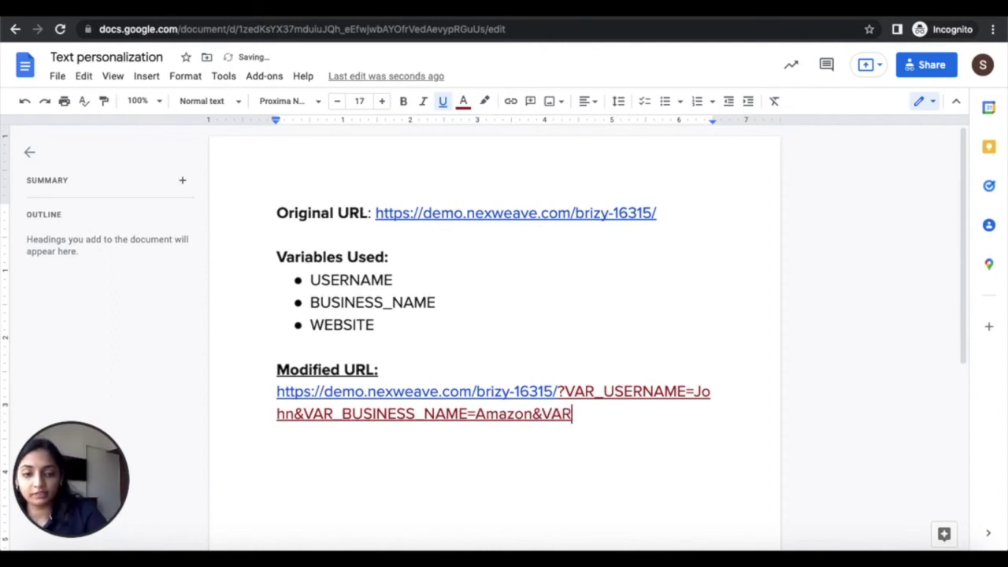
text(_WEBSI)
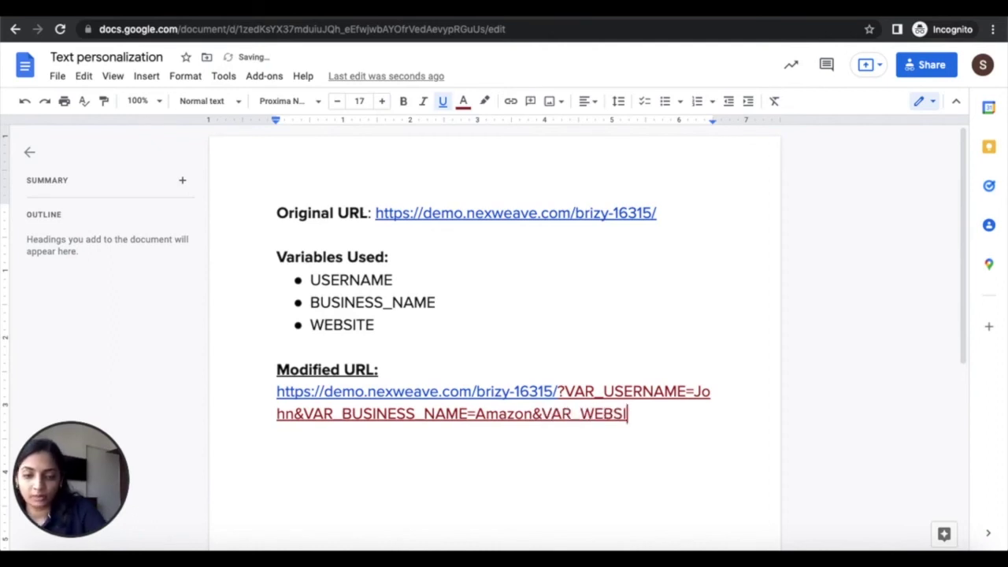
text(TE=)
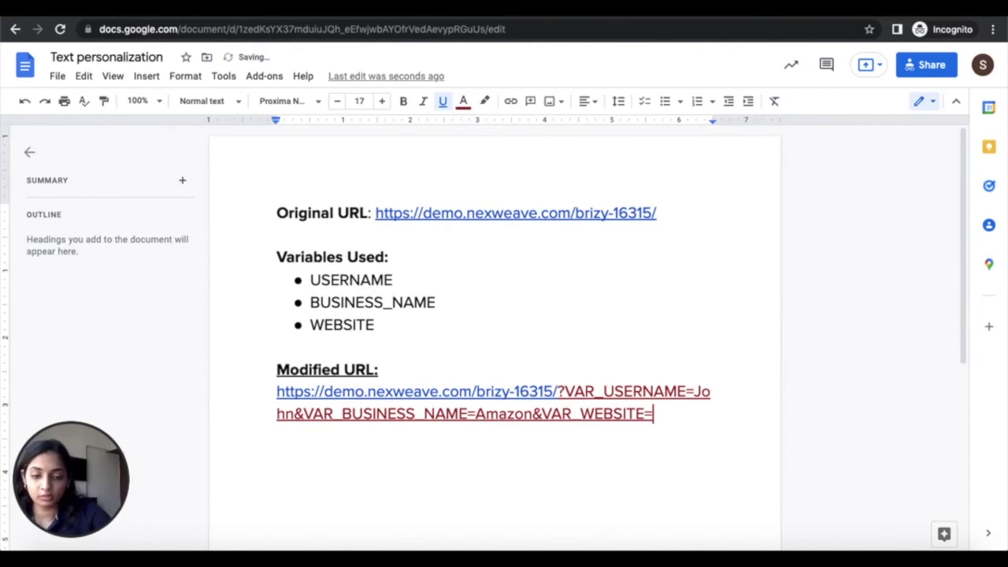
text(amazon.c)
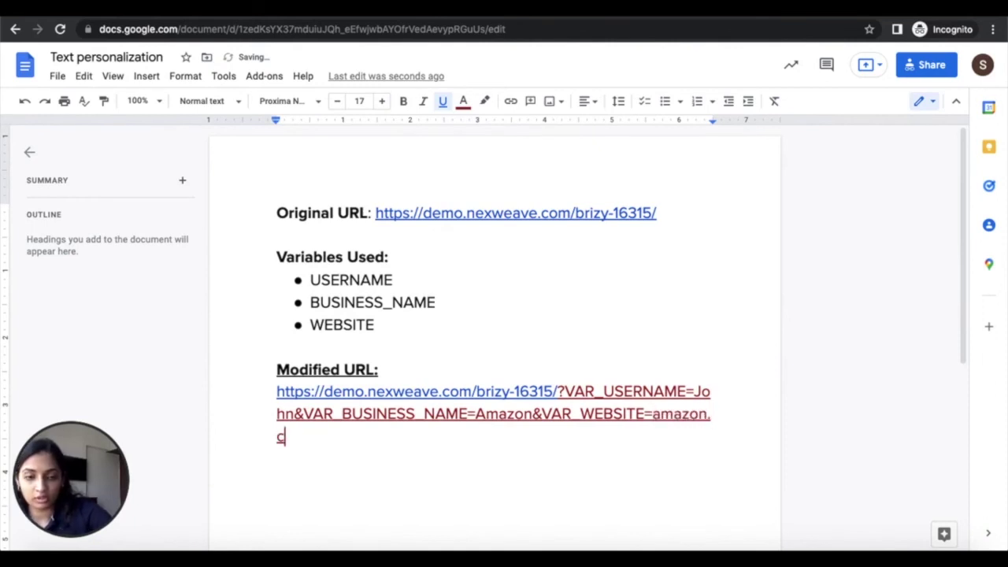
text(om)
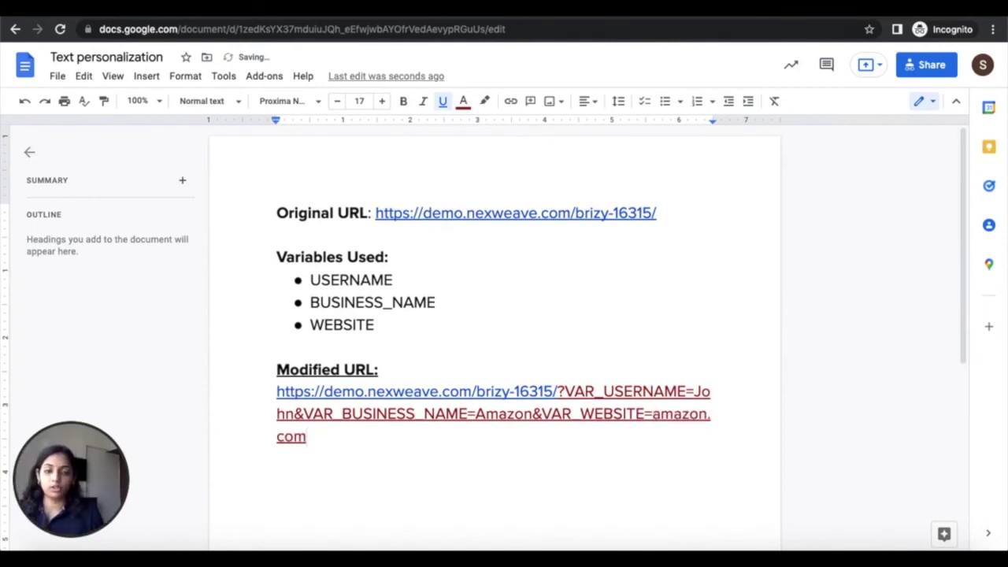
click(567, 391)
drag(566, 391, 574, 438)
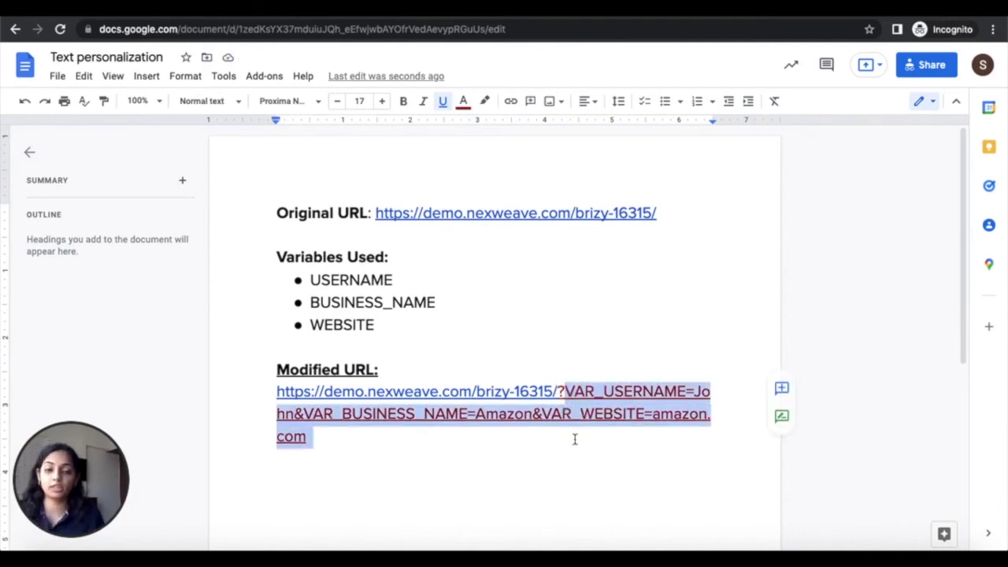
click(572, 373)
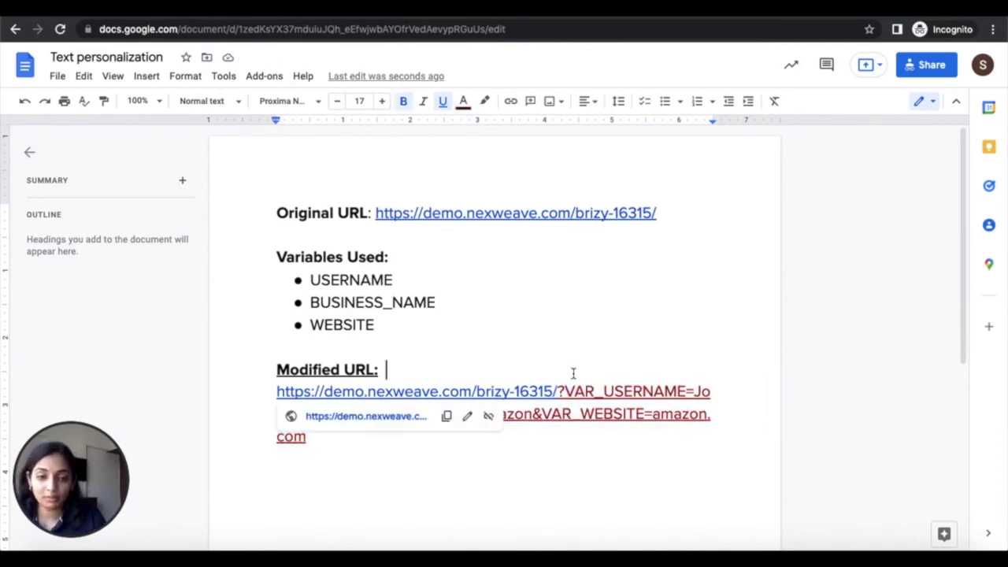
click(558, 391)
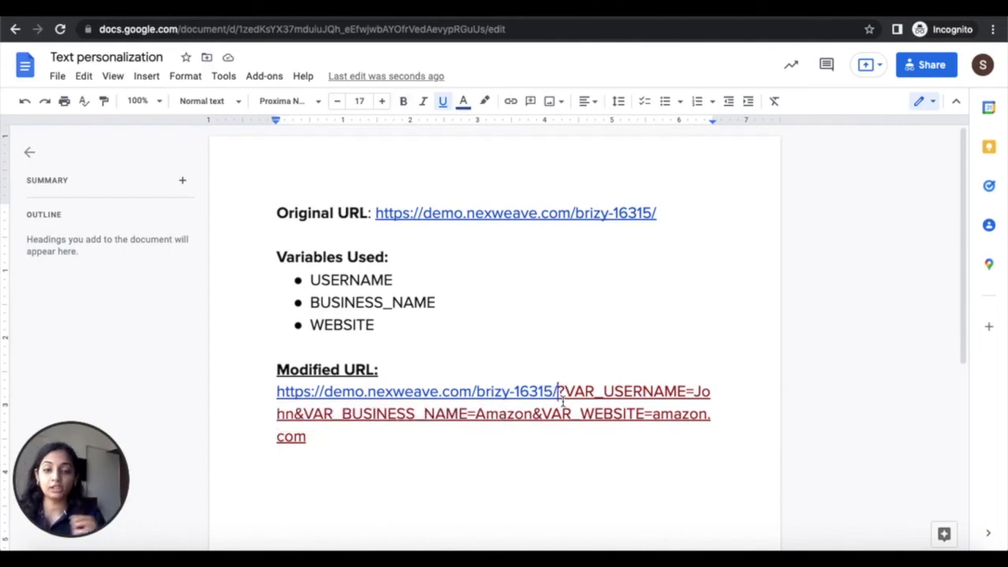
text(?)
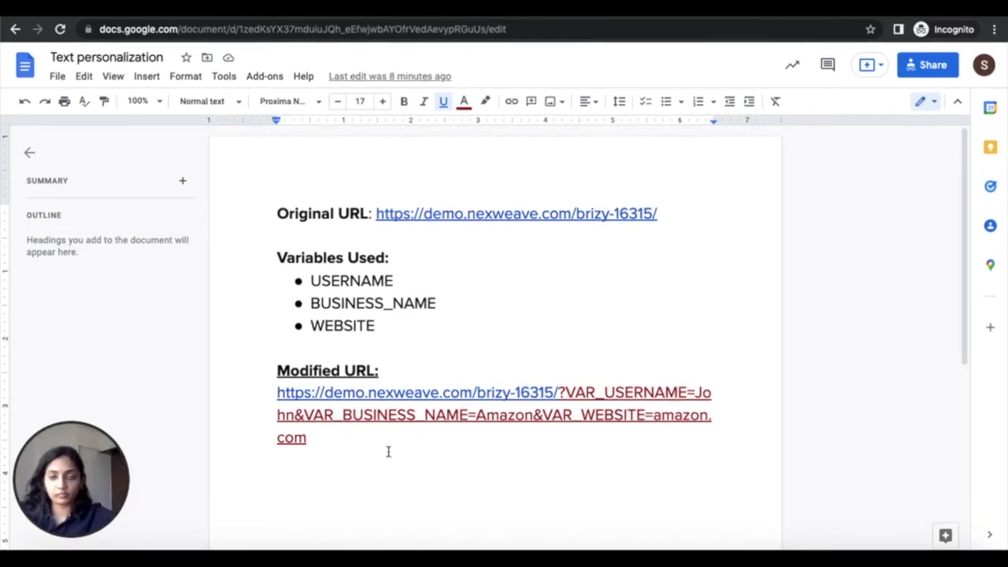
click(387, 452)
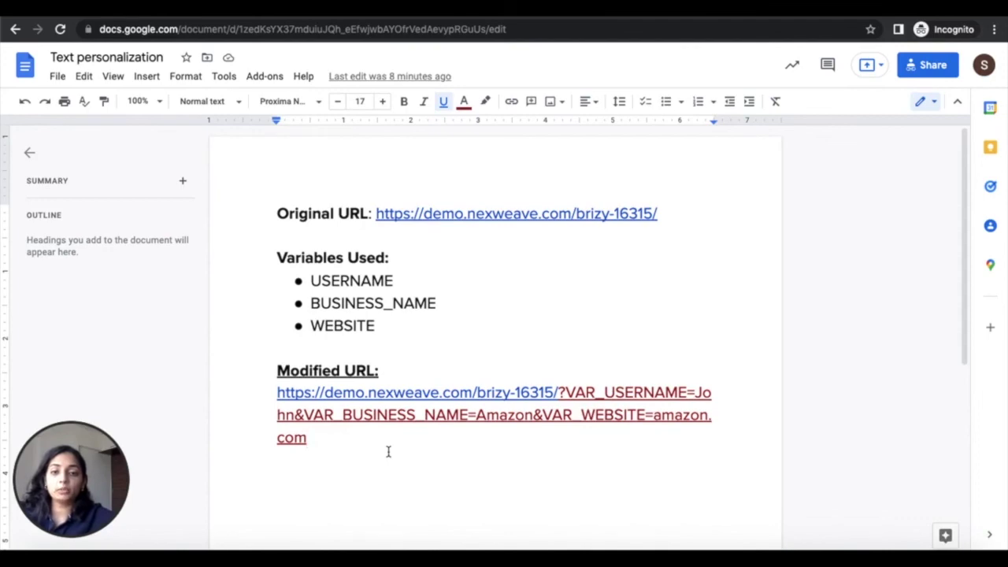
drag(277, 392, 333, 441)
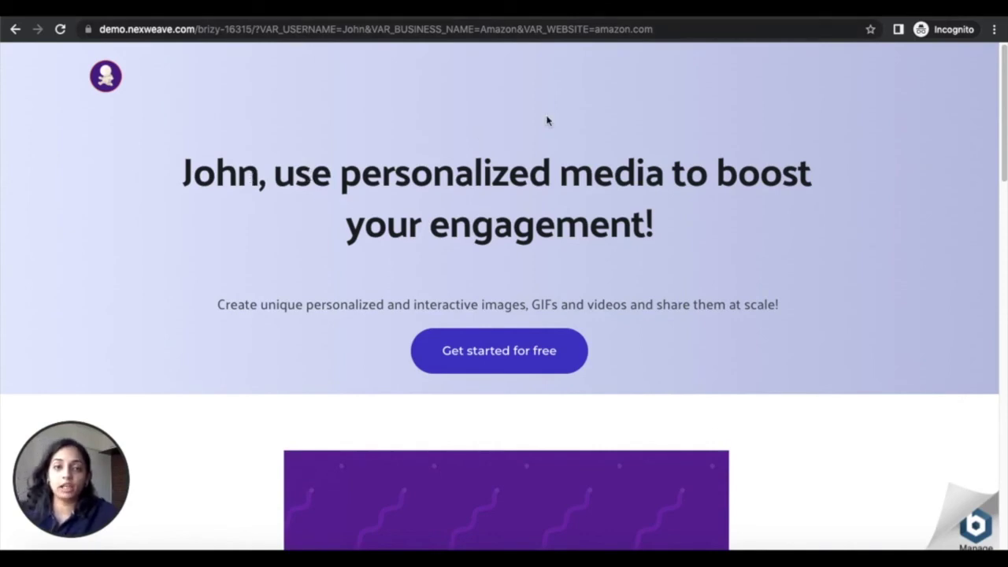
- Play the personalized video greeting and scroll through the sections showing the Amazon personalization
scroll(526, 225, down, 1)
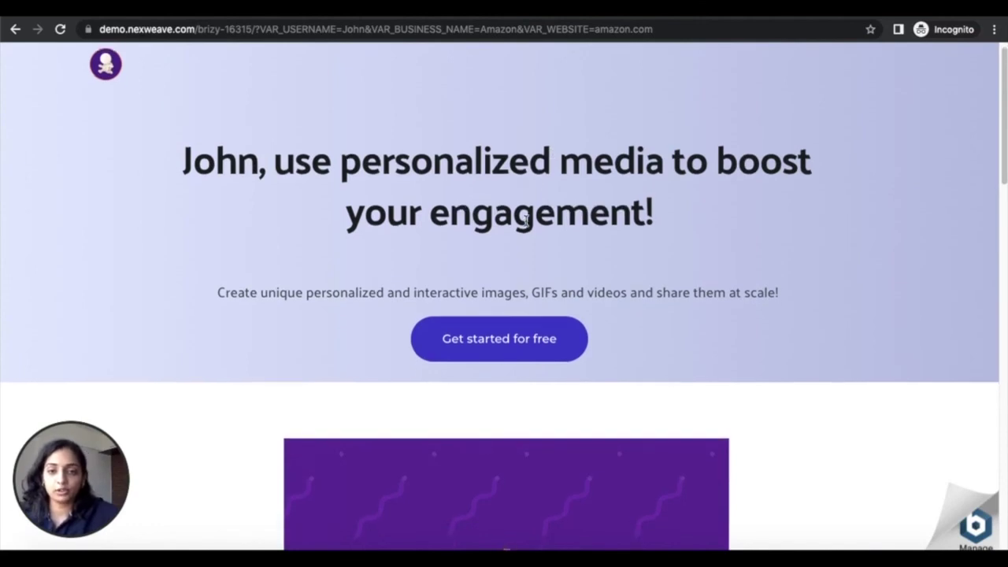
scroll(526, 225, down, 3)
click(508, 323)
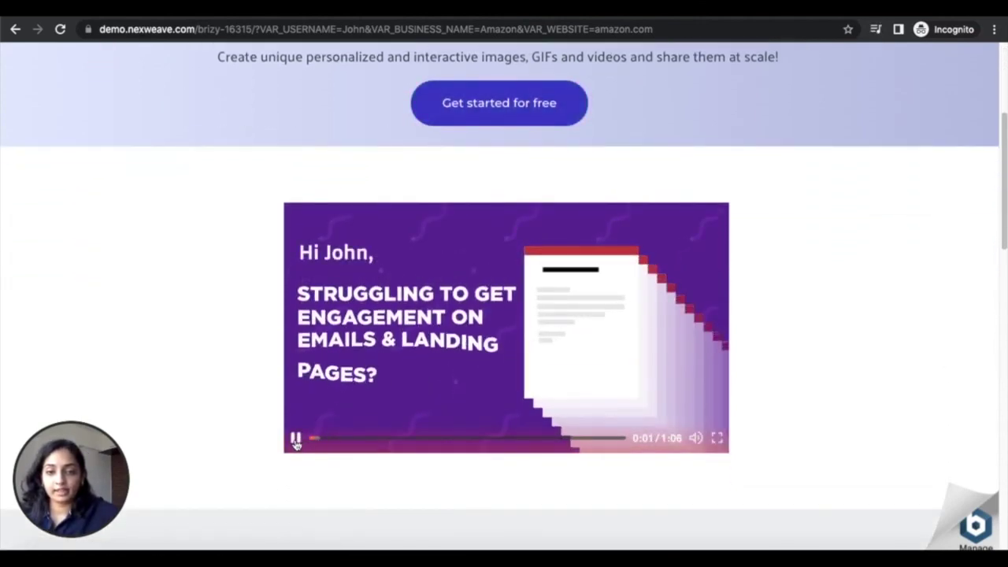
scroll(358, 475, down, 5)
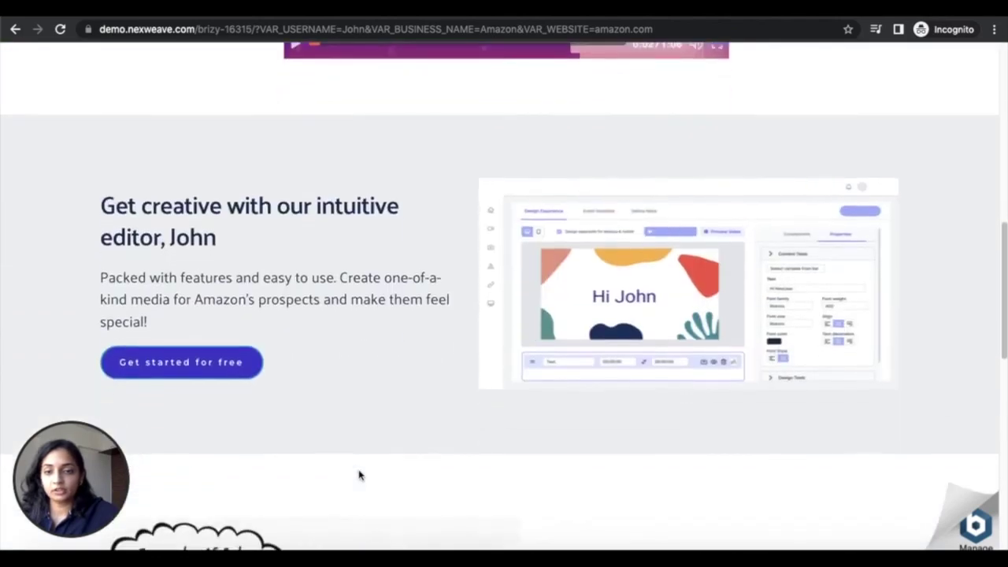
drag(255, 300, 194, 300)
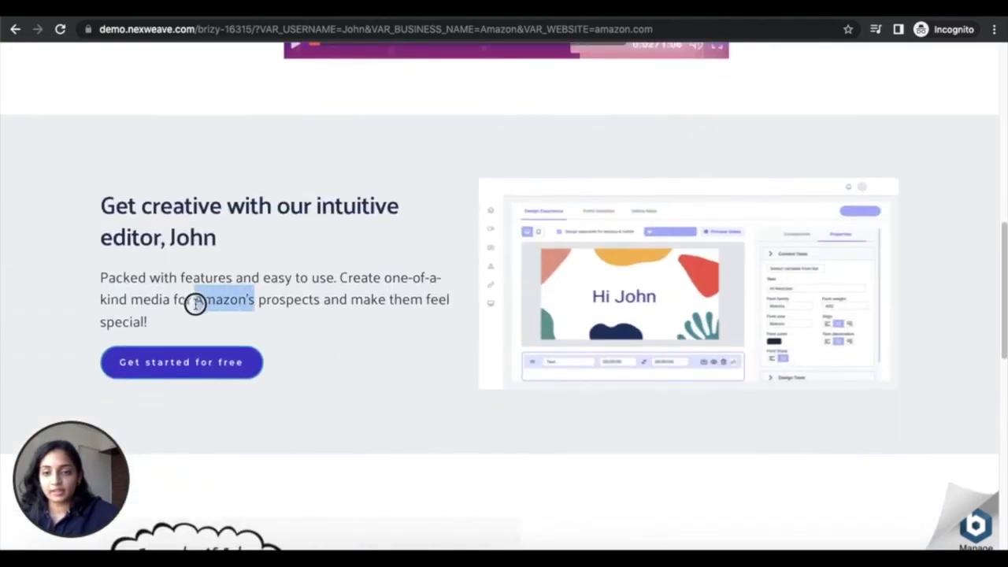
scroll(671, 292, down, 4)
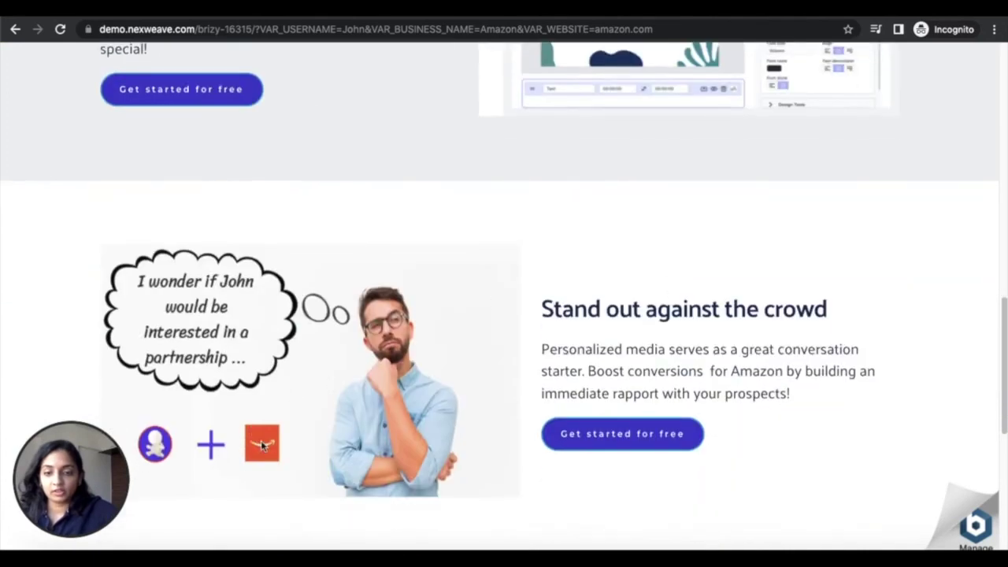
scroll(311, 450, down, 1)
scroll(311, 450, down, 5)
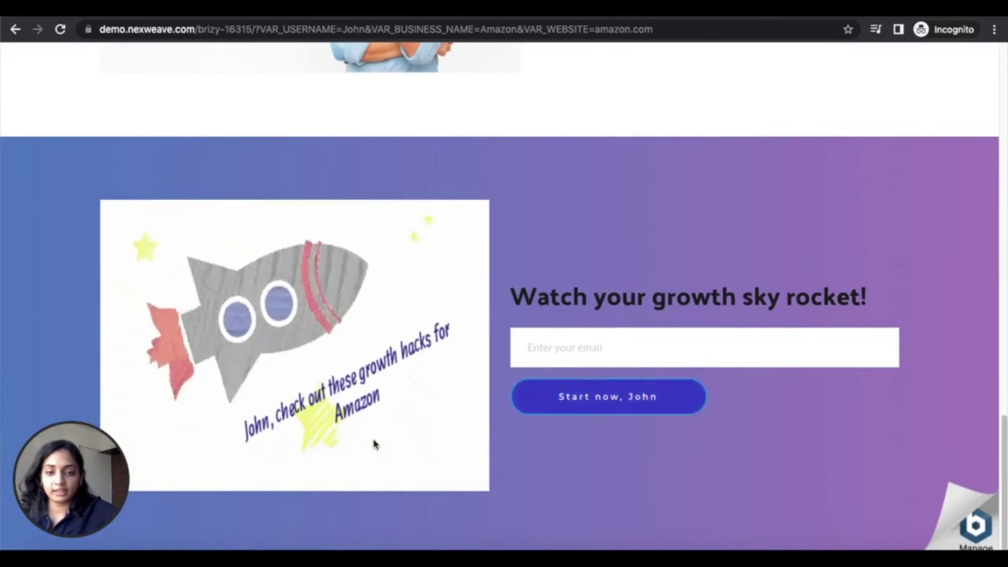
scroll(565, 471, up, 20)
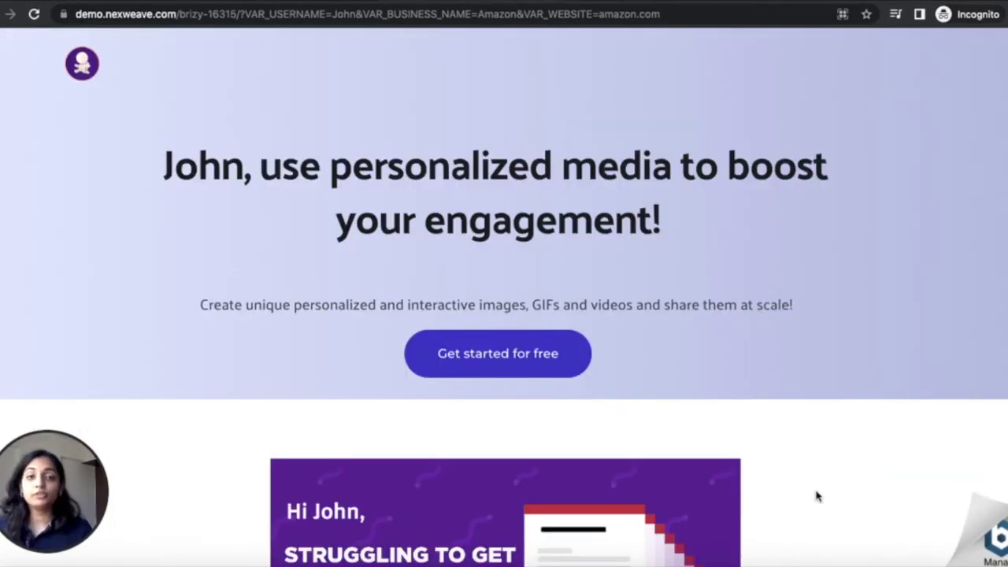